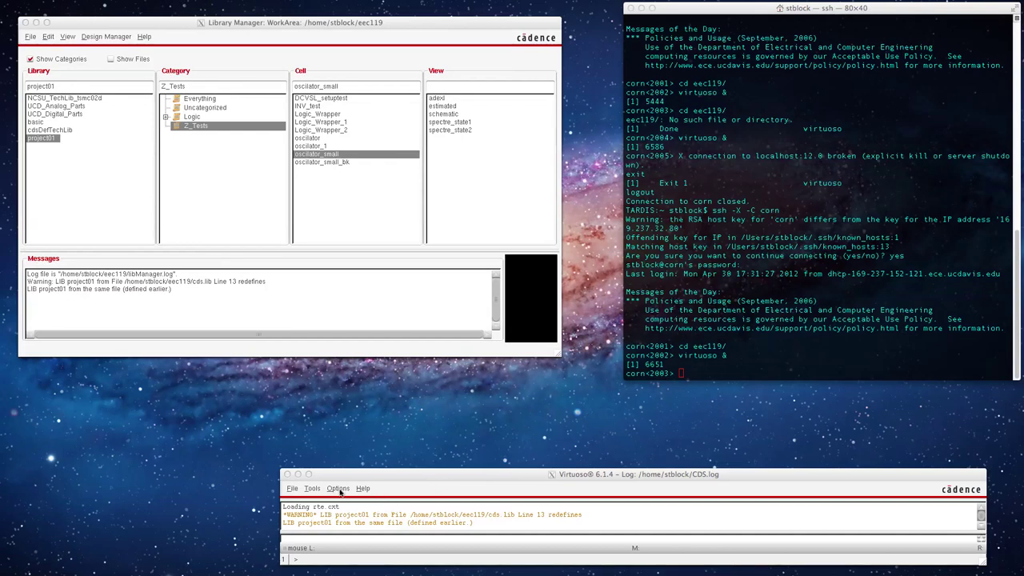
# Select the oscilator_small schematic view in project01's Z_Tests category to preview it.
pyautogui.click(340, 493)
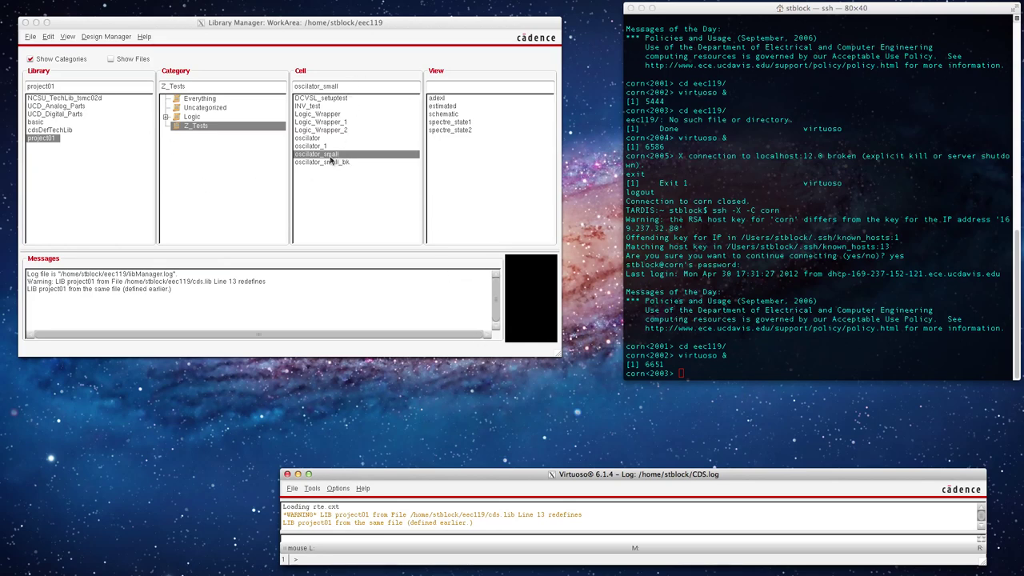
pyautogui.click(446, 116)
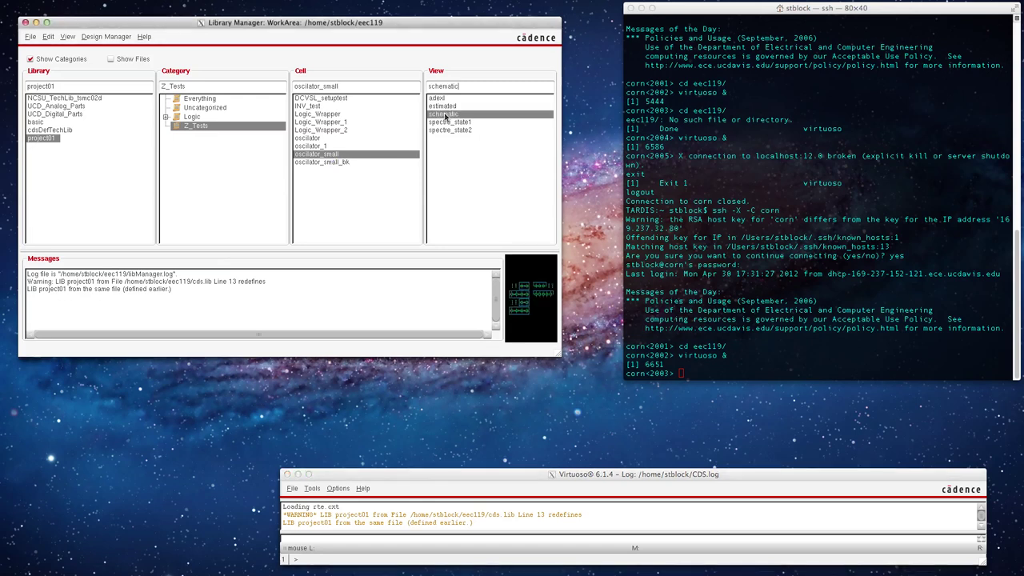
# Open the oscilator_small schematic, zoom in on the ring oscillator, and enlarge the editor window.
pyautogui.doubleClick(446, 116)
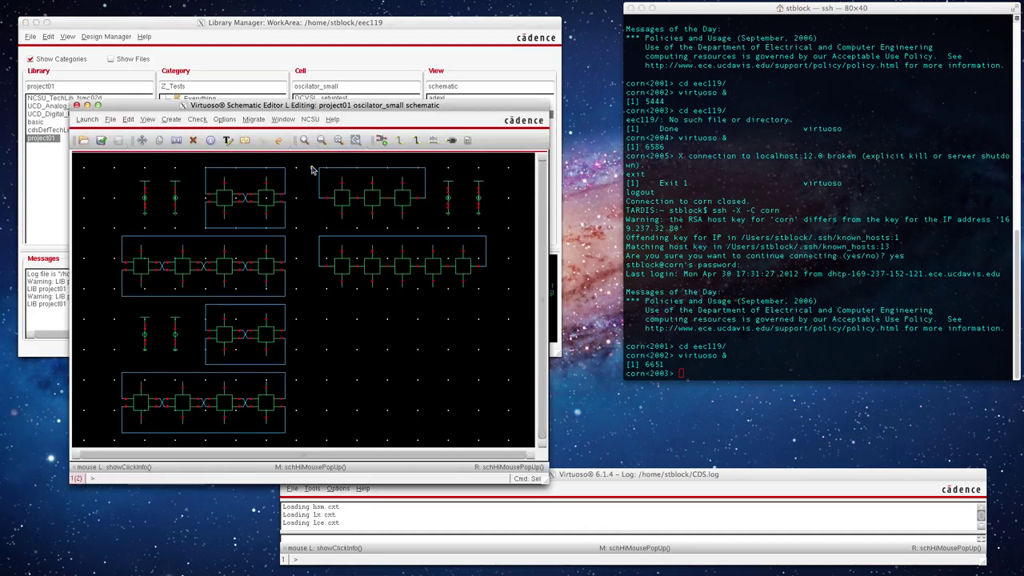
pyautogui.moveTo(311, 162); pyautogui.dragTo(462, 236, button='right')
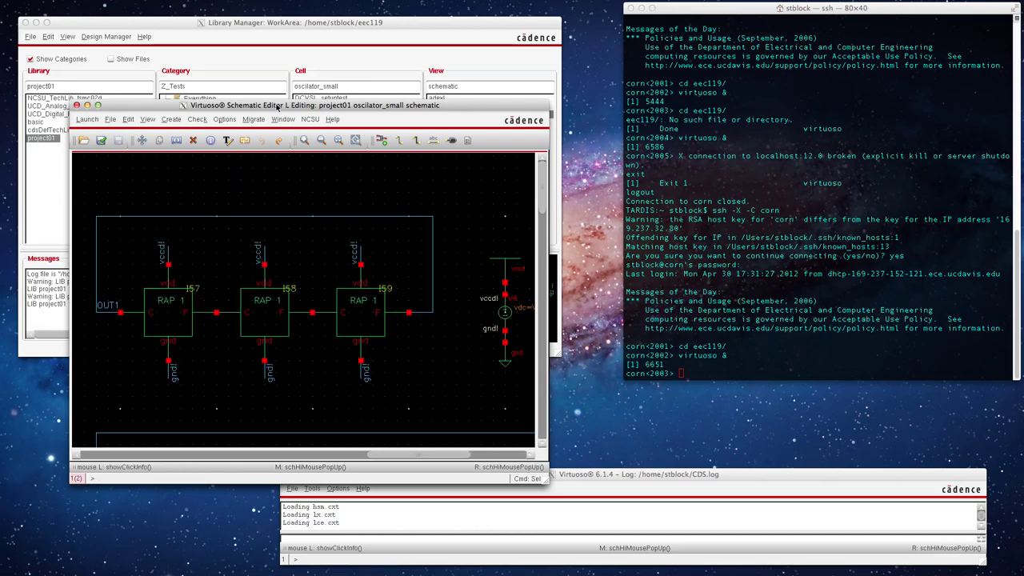
pyautogui.moveTo(277, 107); pyautogui.dragTo(355, 84)
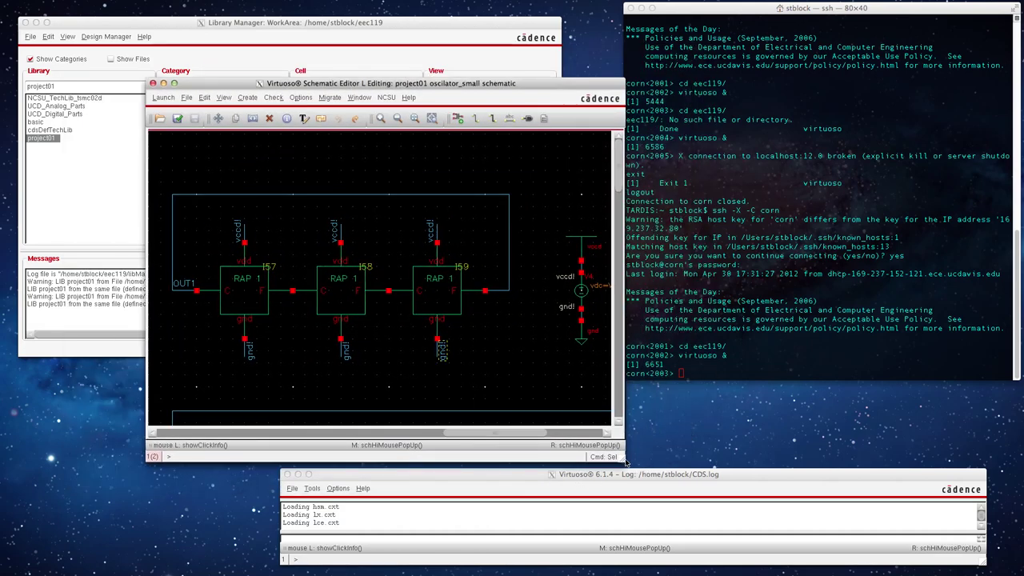
pyautogui.moveTo(626, 463); pyautogui.dragTo(773, 544)
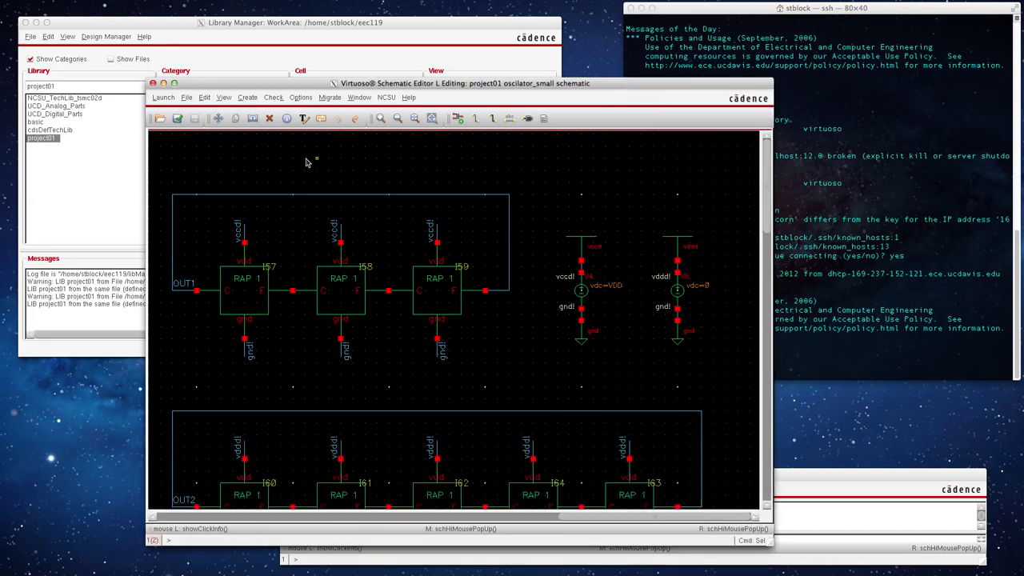
pyautogui.click(163, 97)
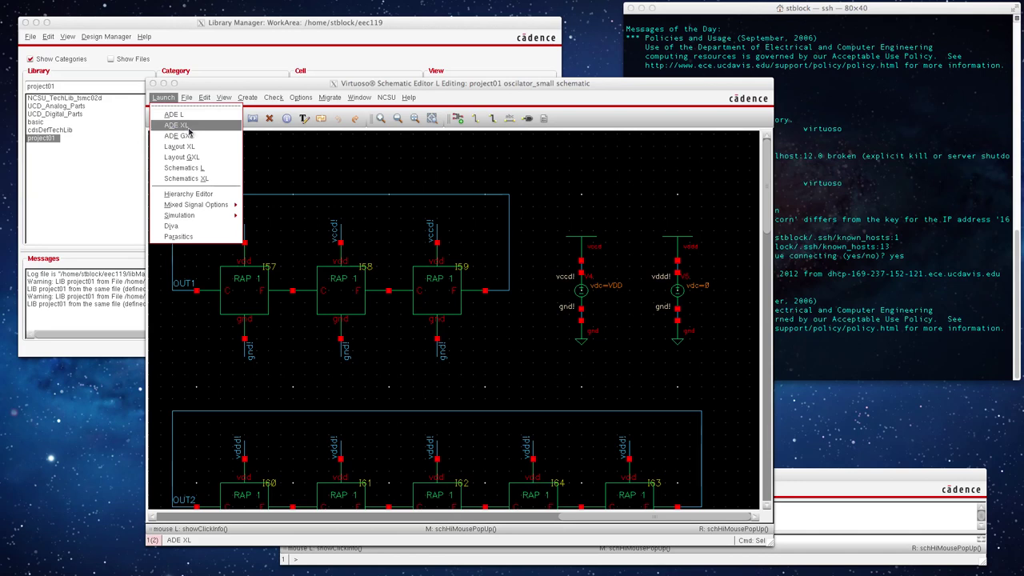
# Launch ADE XL on a new adexl view in a separate window, overwriting the existing view.
pyautogui.click(189, 131)
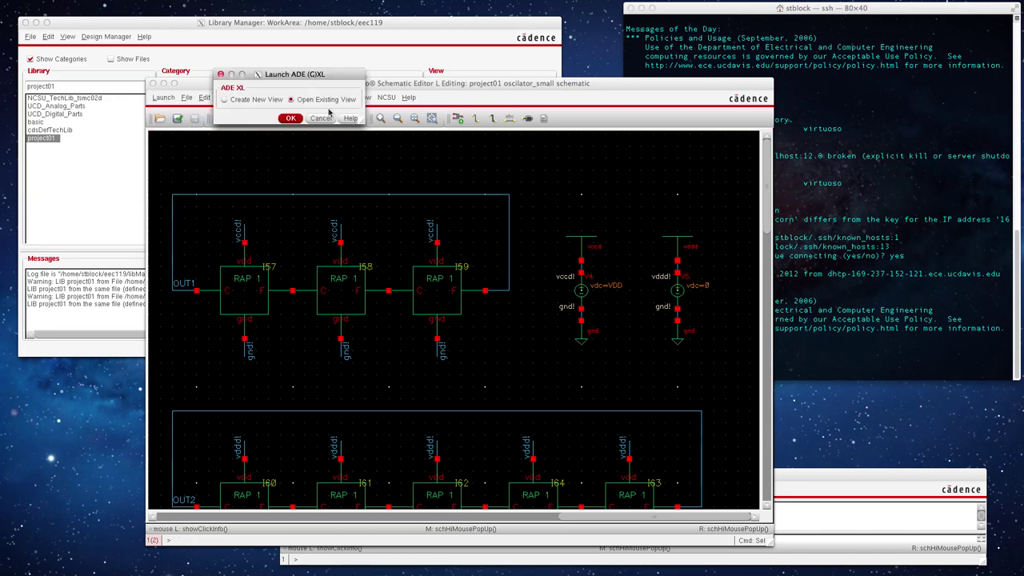
pyautogui.click(225, 100)
pyautogui.click(291, 119)
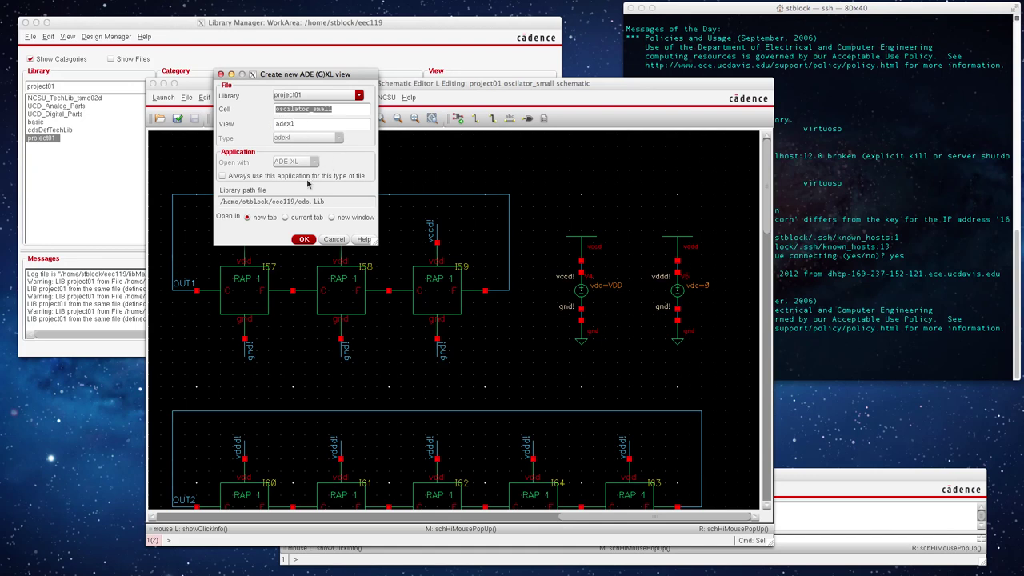
pyautogui.click(222, 176)
pyautogui.click(331, 218)
pyautogui.click(306, 239)
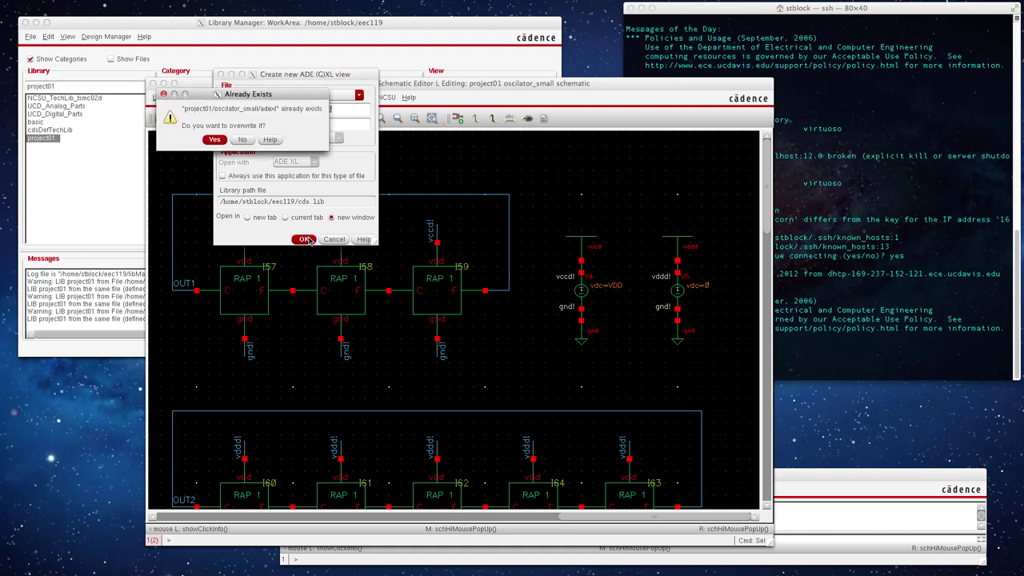
pyautogui.click(216, 140)
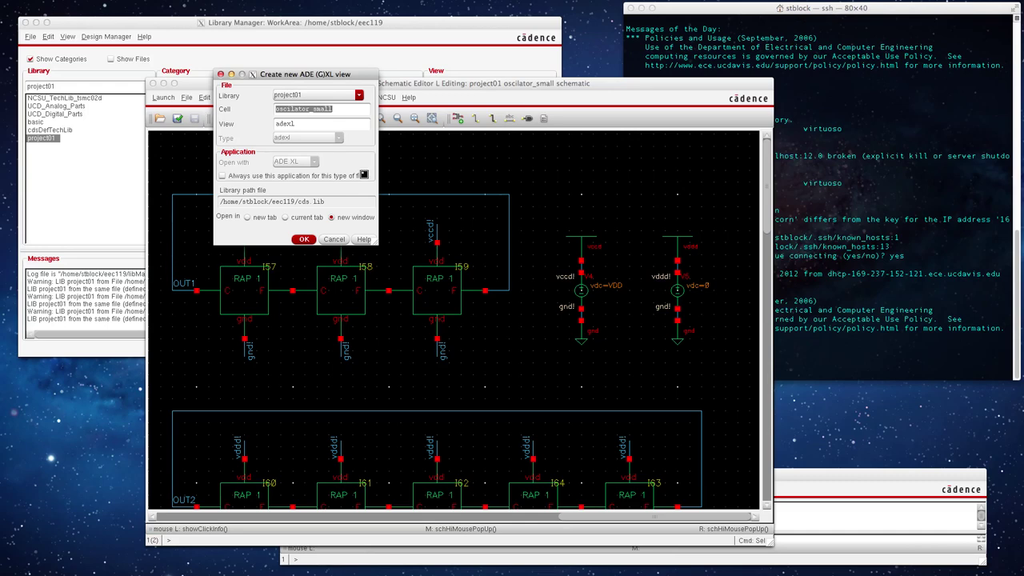
pyautogui.press('Return')
# Set the ADE XL run mode to Monte Carlo Sampling and expand the empty Tests list.
pyautogui.moveTo(317, 91); pyautogui.dragTo(314, 40)
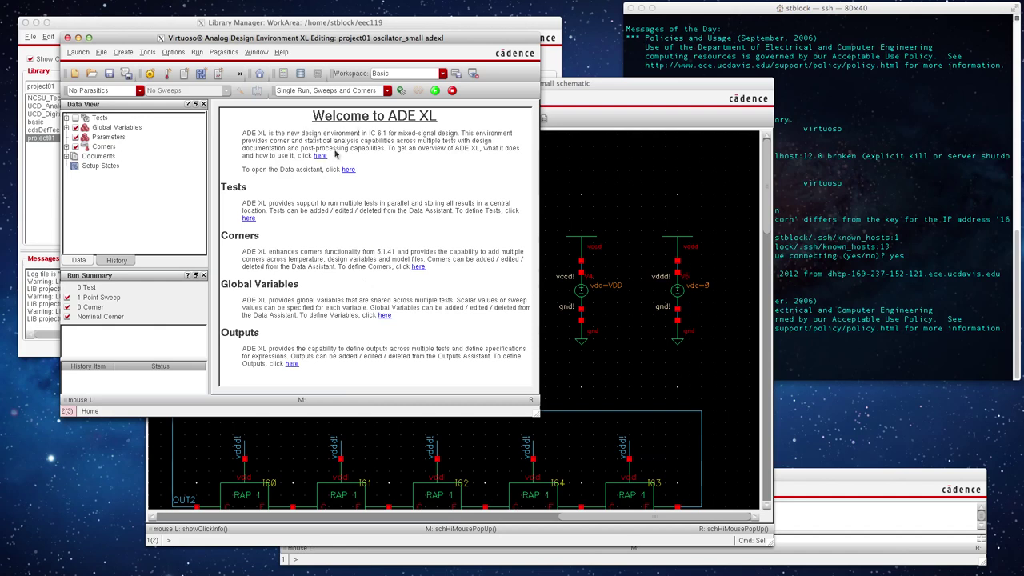
pyautogui.click(387, 91)
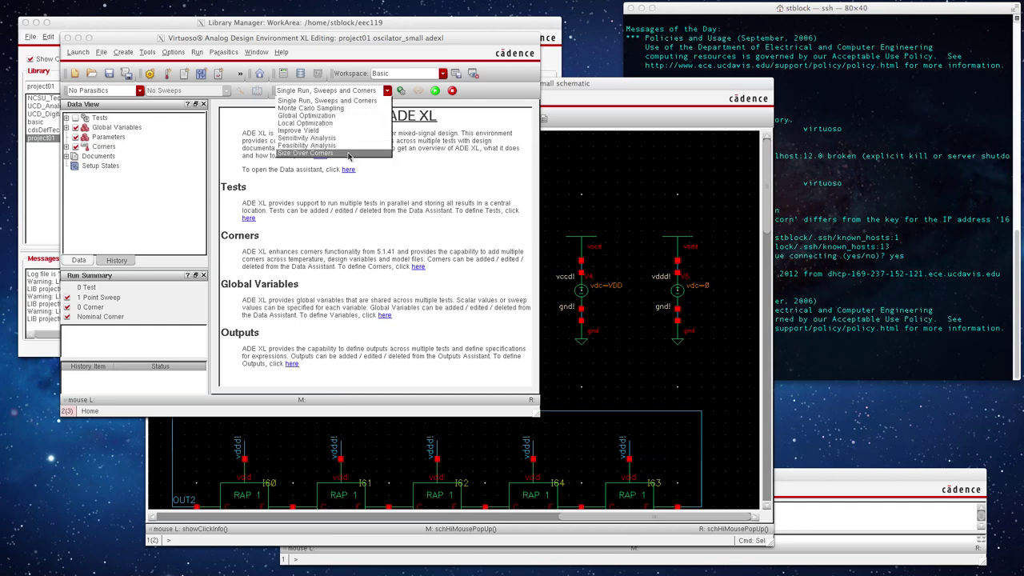
pyautogui.click(344, 108)
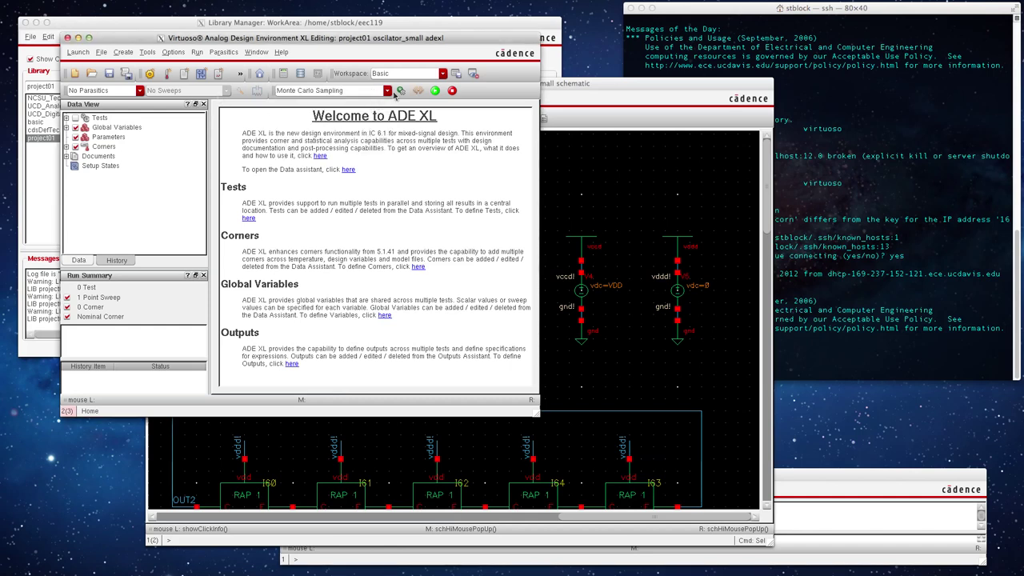
pyautogui.click(67, 118)
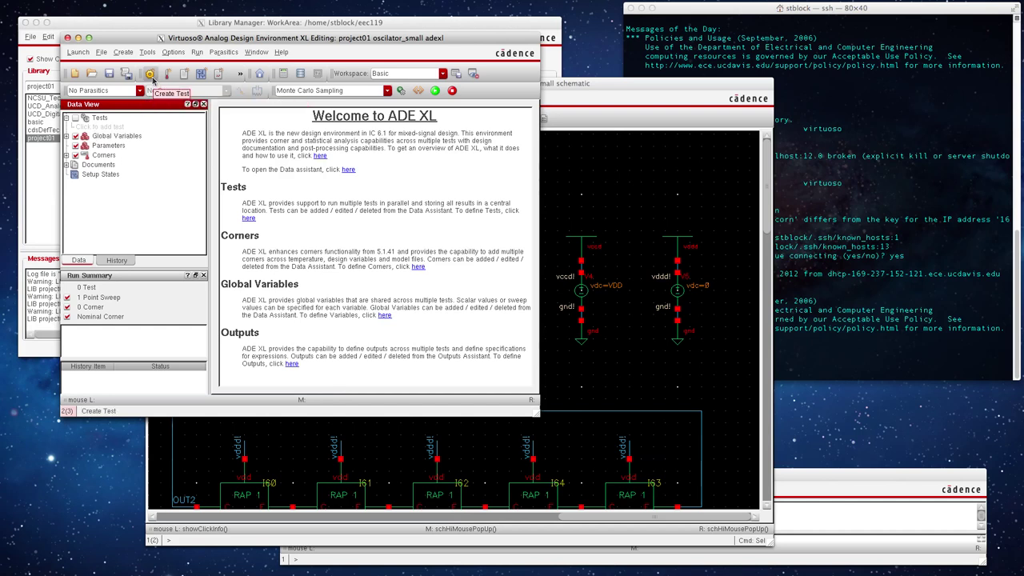
# Create test project01:oscilator_small:1 using the oscilator_small schematic from project01.
pyautogui.click(125, 52)
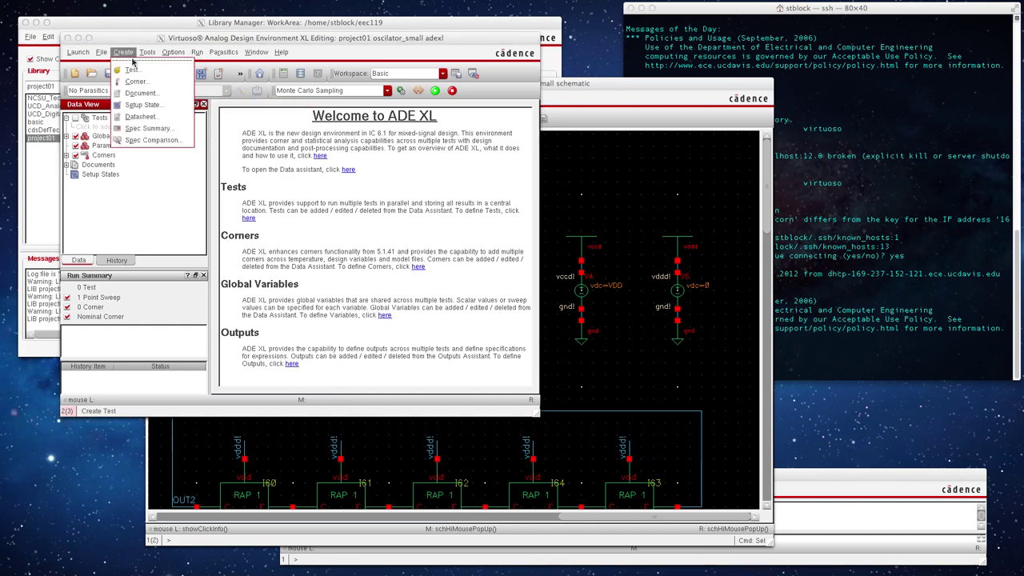
pyautogui.click(132, 71)
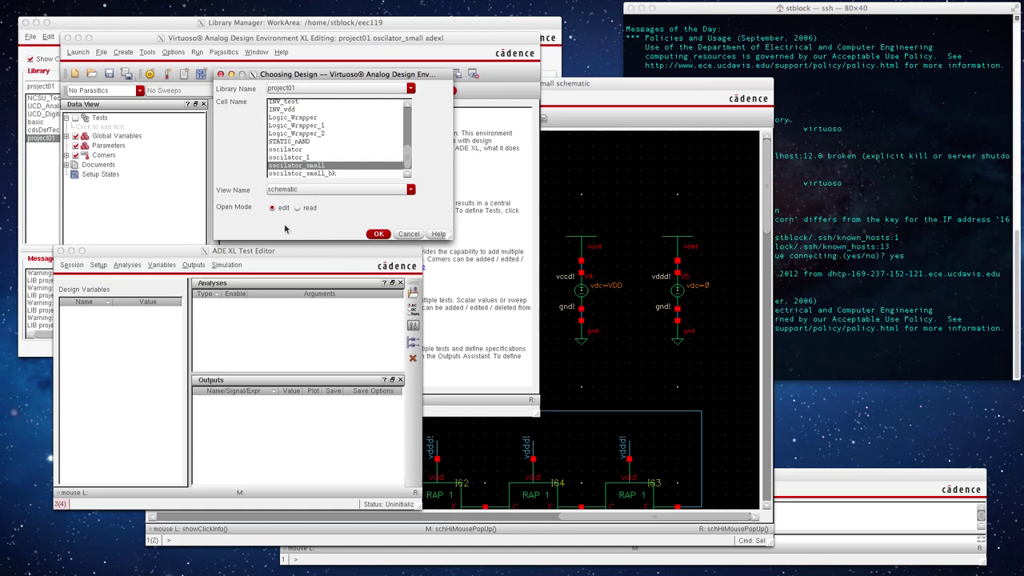
pyautogui.click(379, 234)
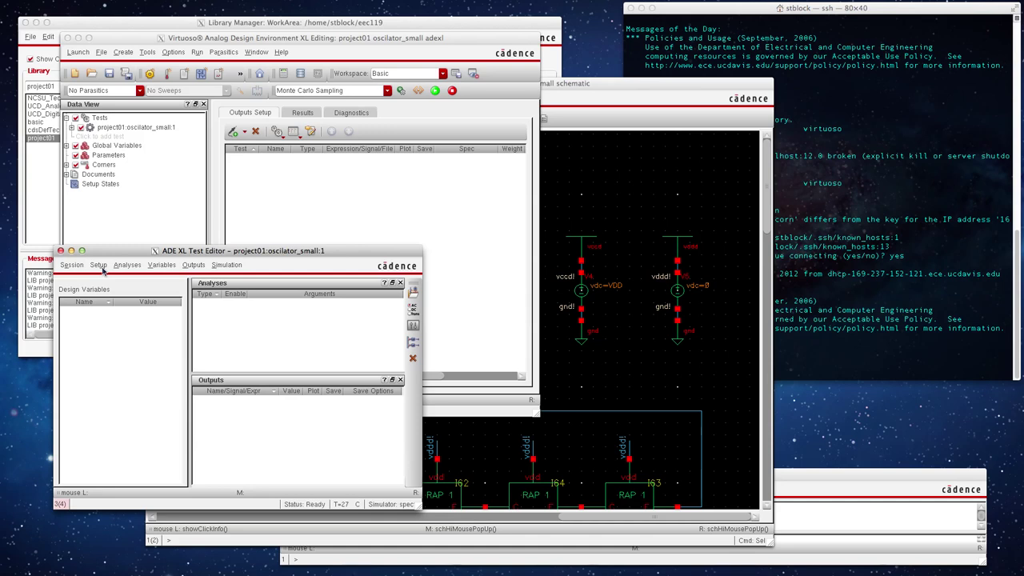
# Add PTM180nm_bulk.scs from the spectre PTM models folder as the test's global model file.
pyautogui.click(98, 265)
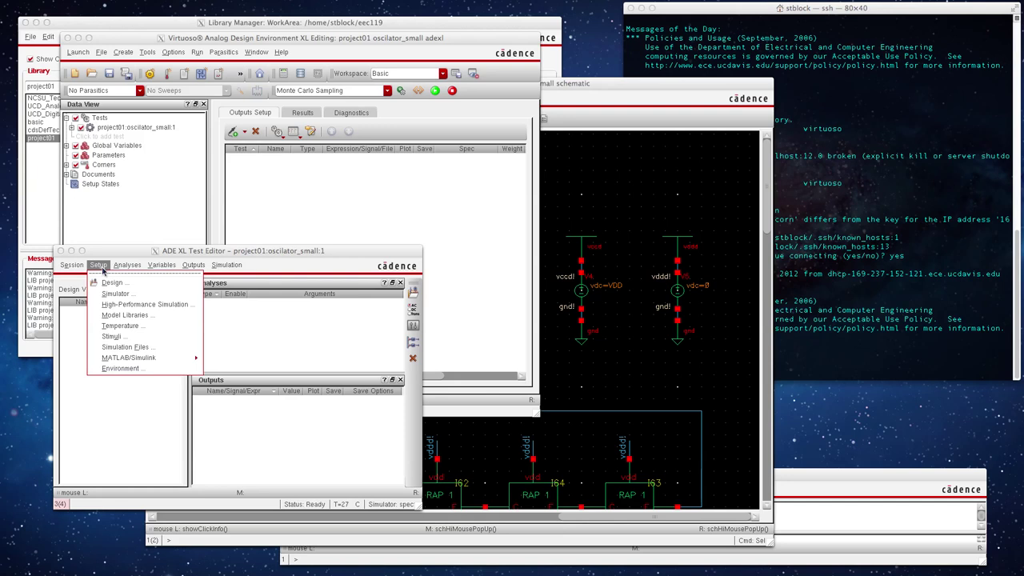
pyautogui.click(125, 315)
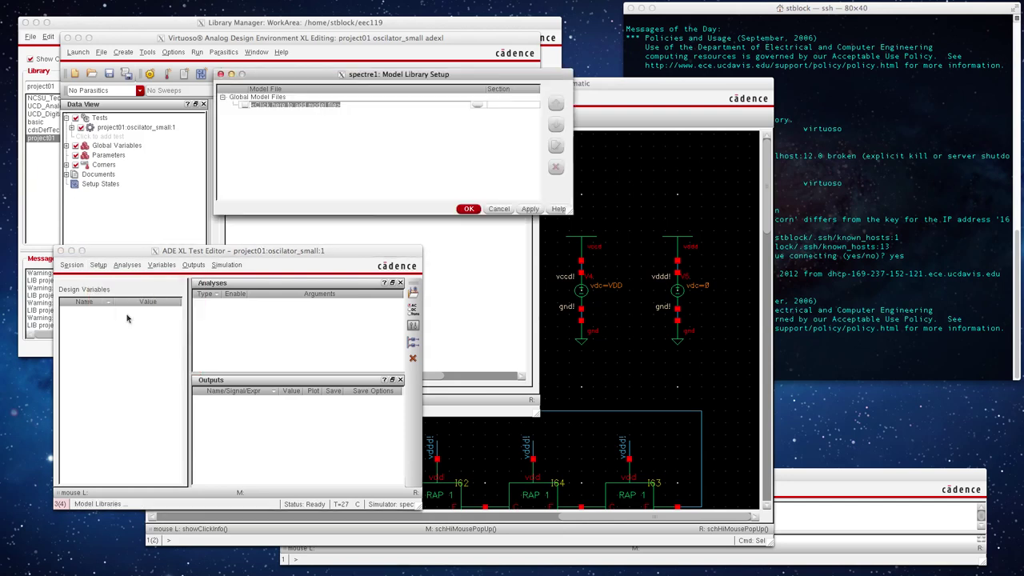
pyautogui.click(478, 106)
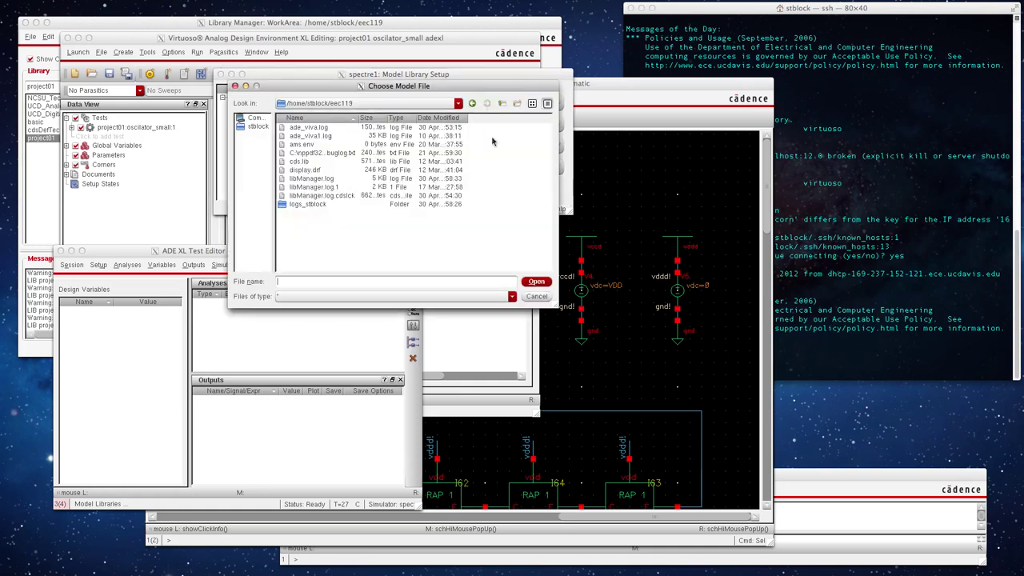
pyautogui.click(458, 104)
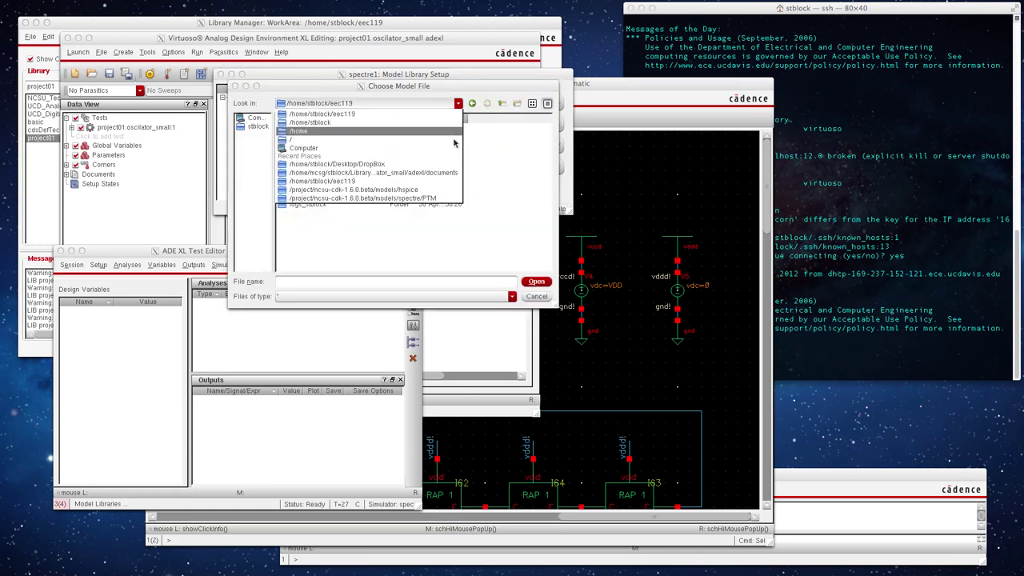
pyautogui.click(439, 198)
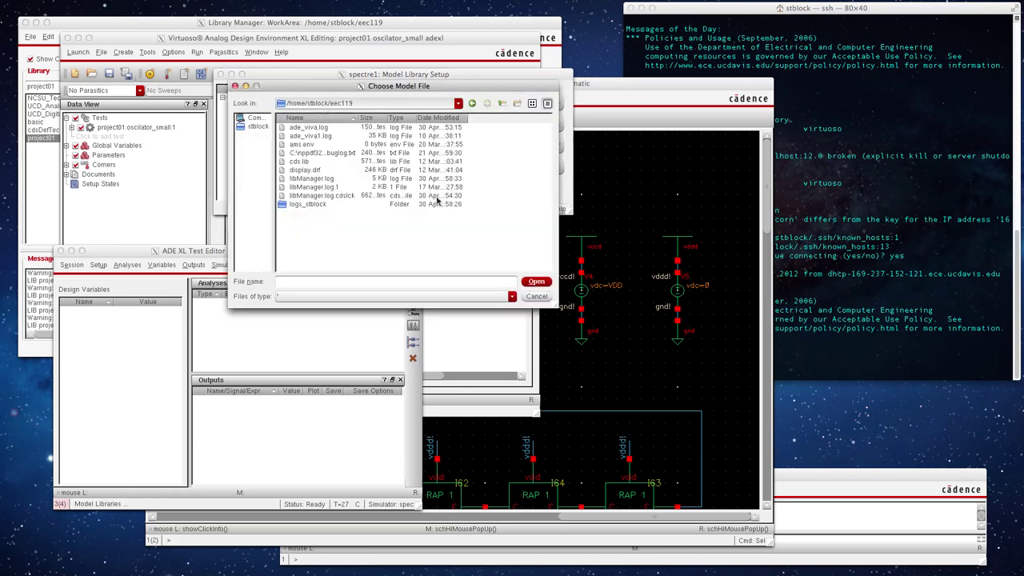
pyautogui.click(333, 129)
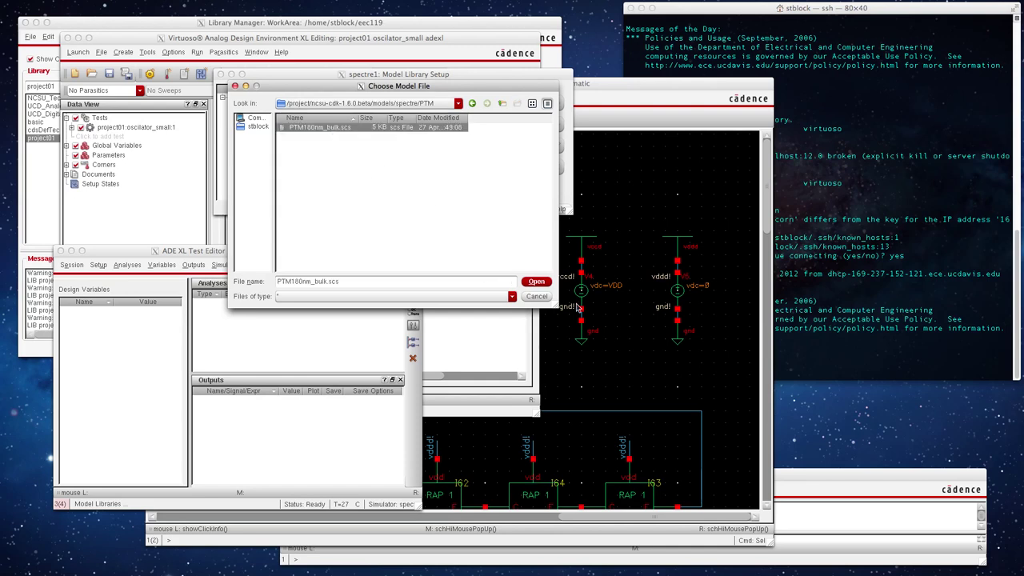
pyautogui.click(536, 283)
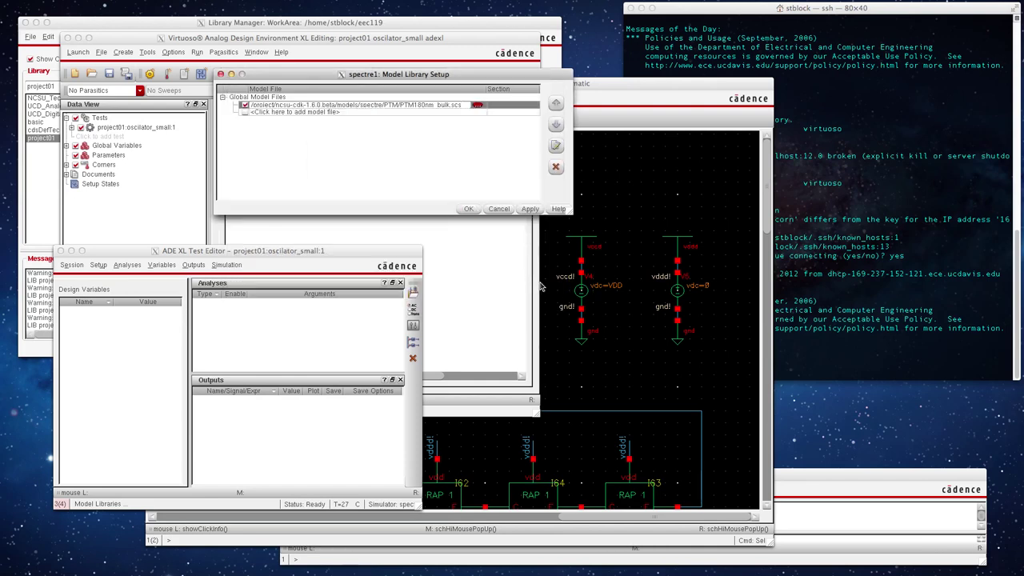
pyautogui.click(430, 104)
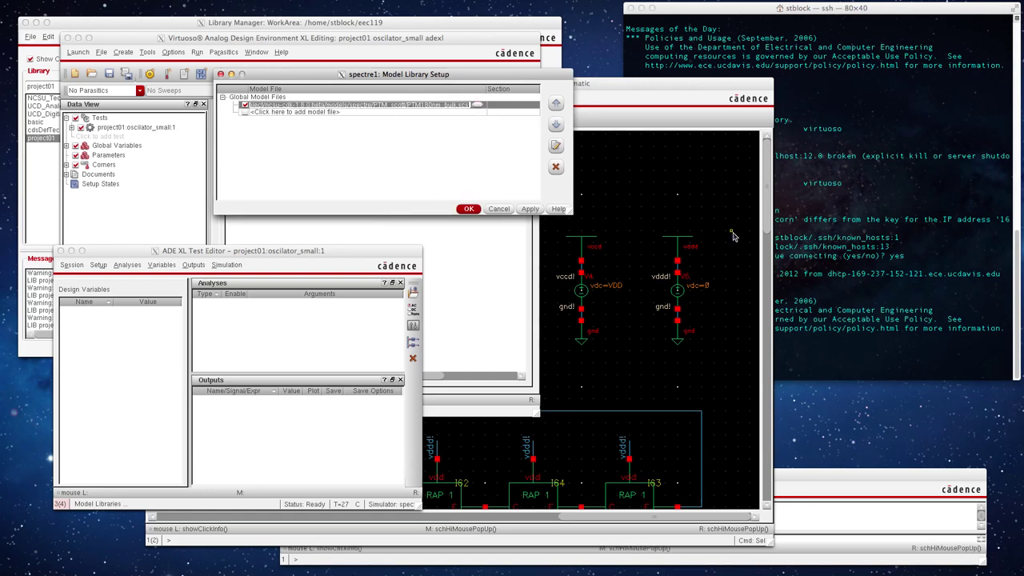
pyautogui.click(469, 209)
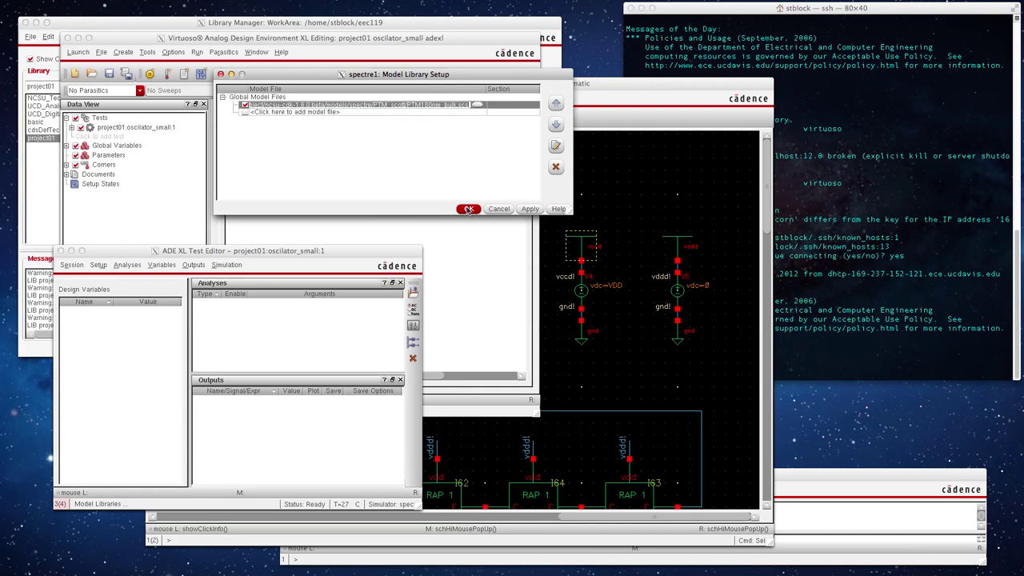
pyautogui.click(469, 209)
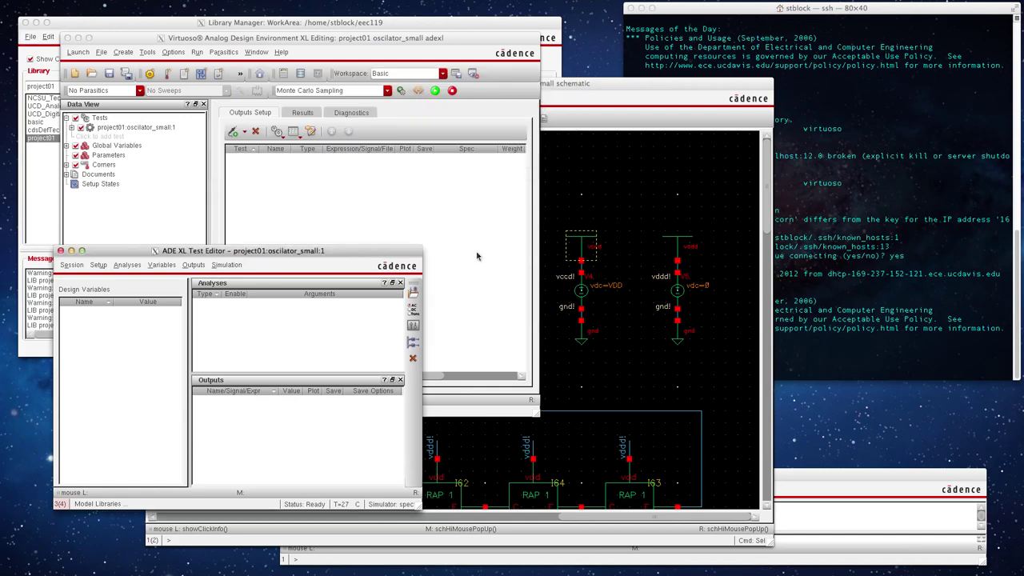
# Add design variable VDD with value 1 to the test.
pyautogui.click(160, 265)
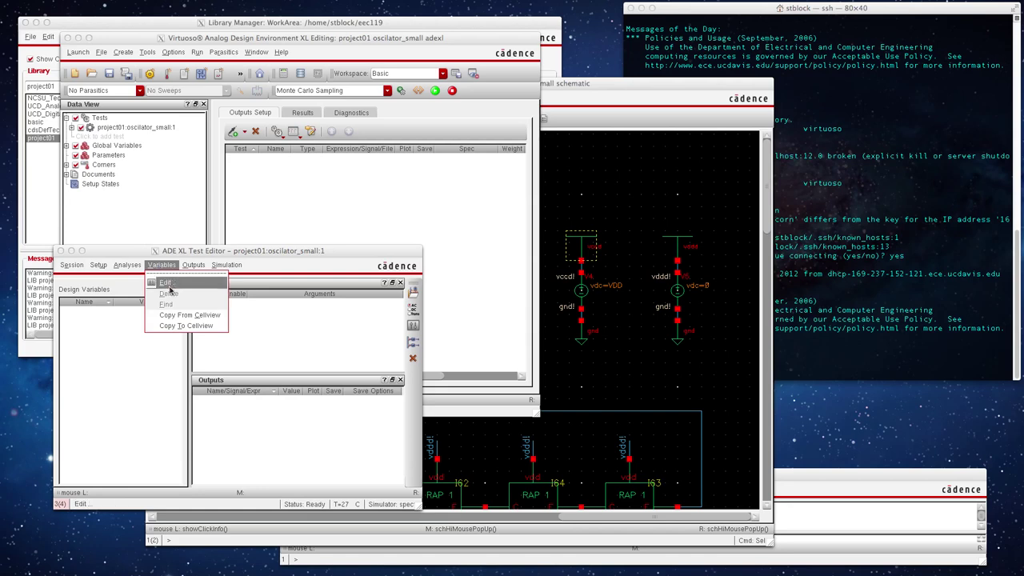
pyautogui.click(166, 283)
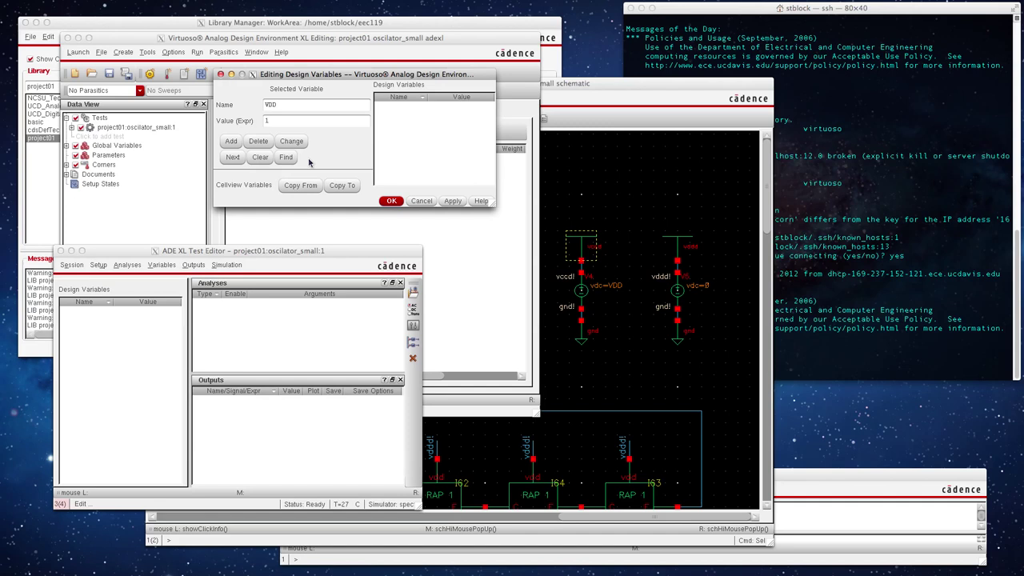
pyautogui.click(231, 141)
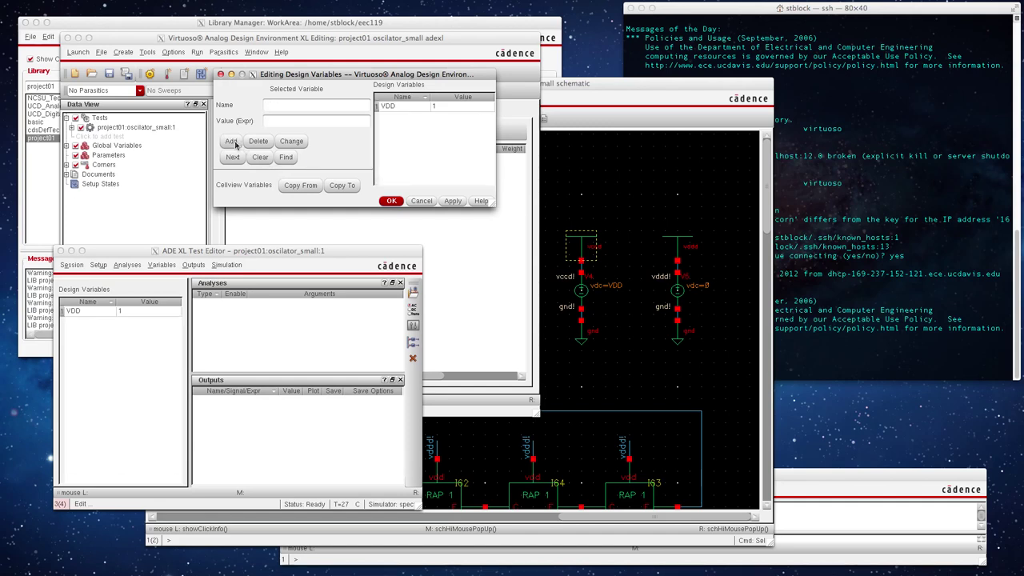
pyautogui.click(391, 201)
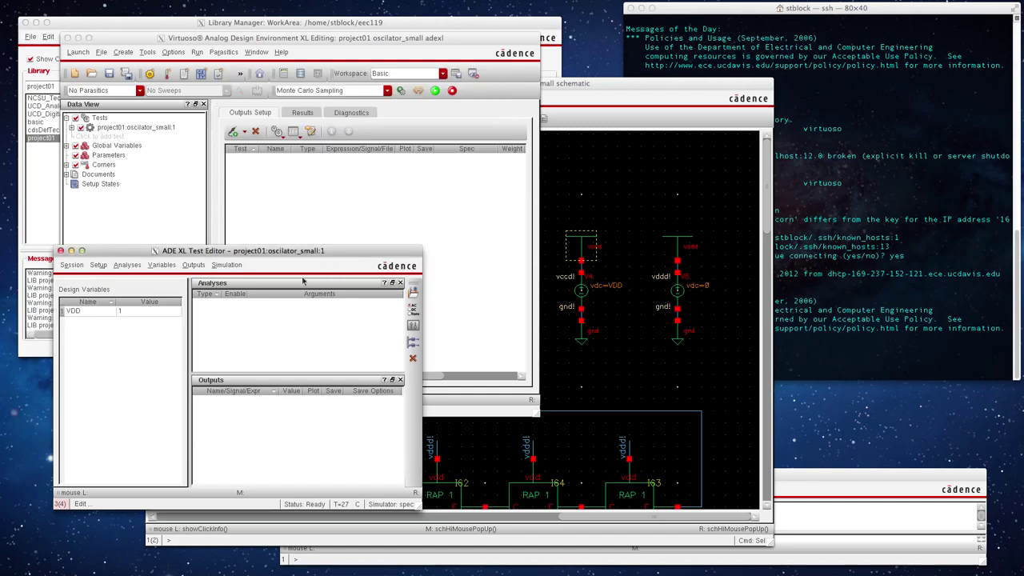
pyautogui.click(103, 265)
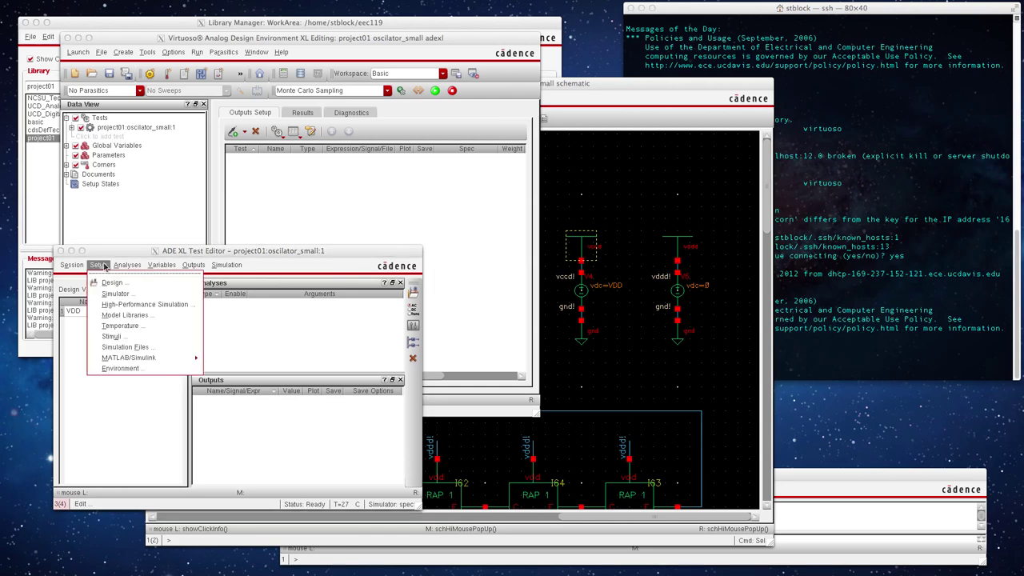
# Add a dc analysis to the test.
pyautogui.moveTo(125, 264)
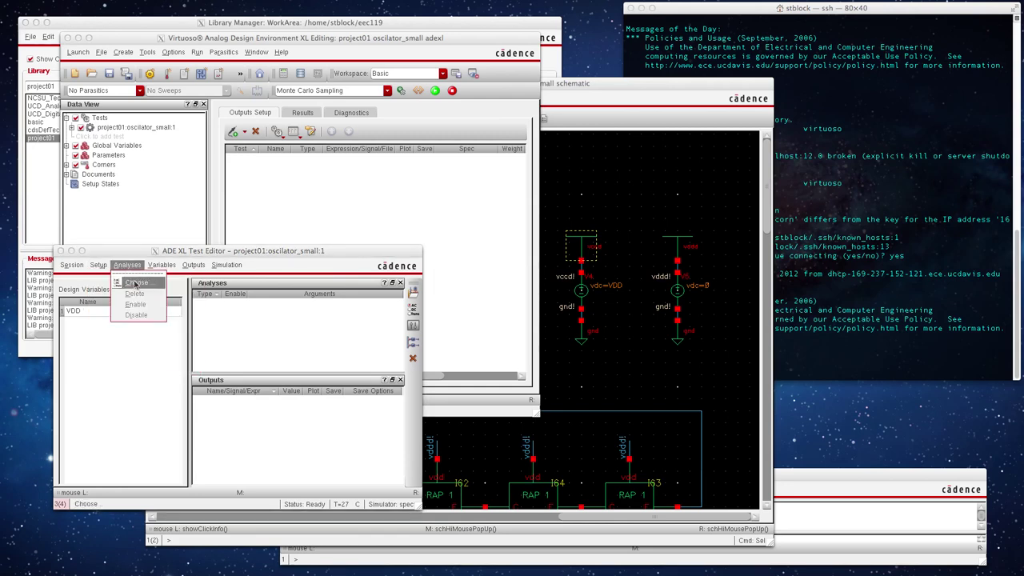
pyautogui.click(137, 283)
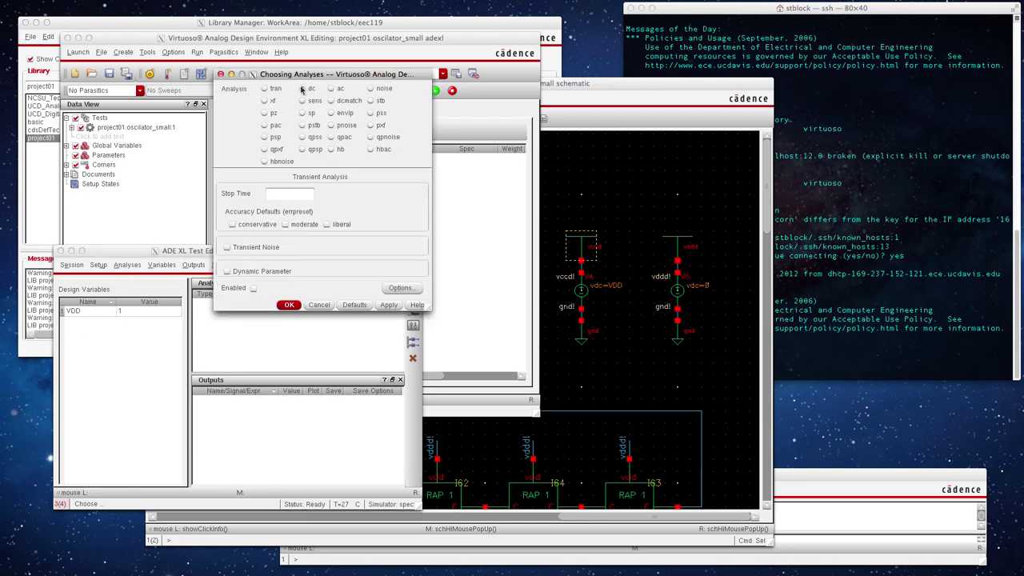
pyautogui.click(302, 88)
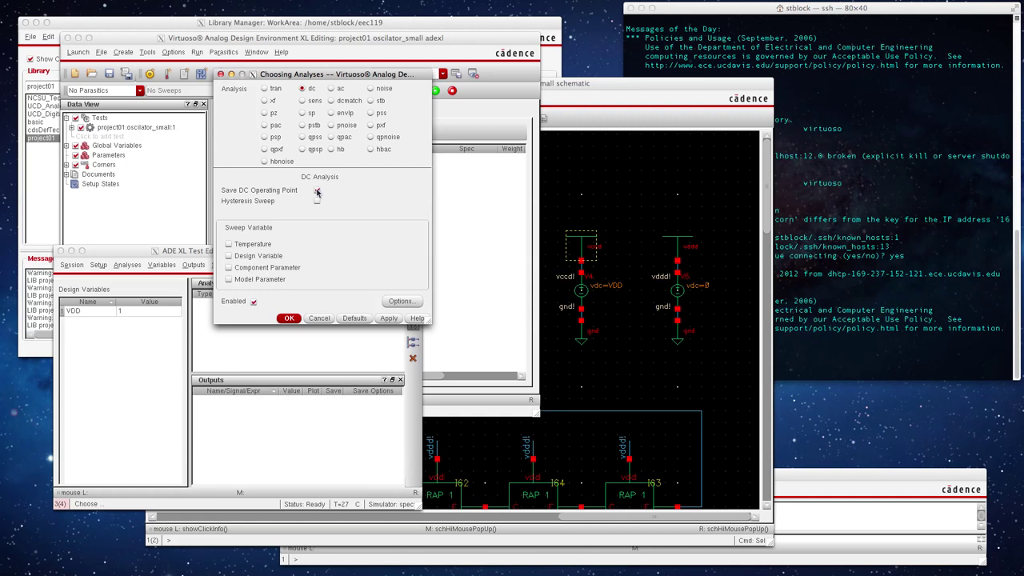
pyautogui.click(388, 317)
# Add an enabled transient analysis with 20n stop time and conservative accuracy.
pyautogui.moveTo(307, 73); pyautogui.dragTo(364, 68)
pyautogui.click(323, 83)
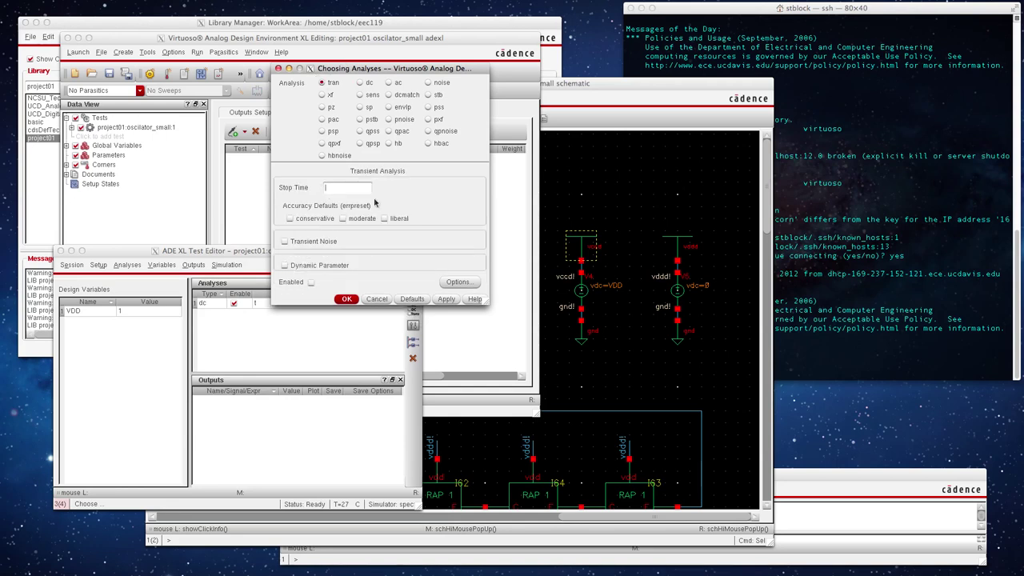
pyautogui.click(361, 186)
pyautogui.write('20n')
pyautogui.click(291, 219)
pyautogui.click(347, 299)
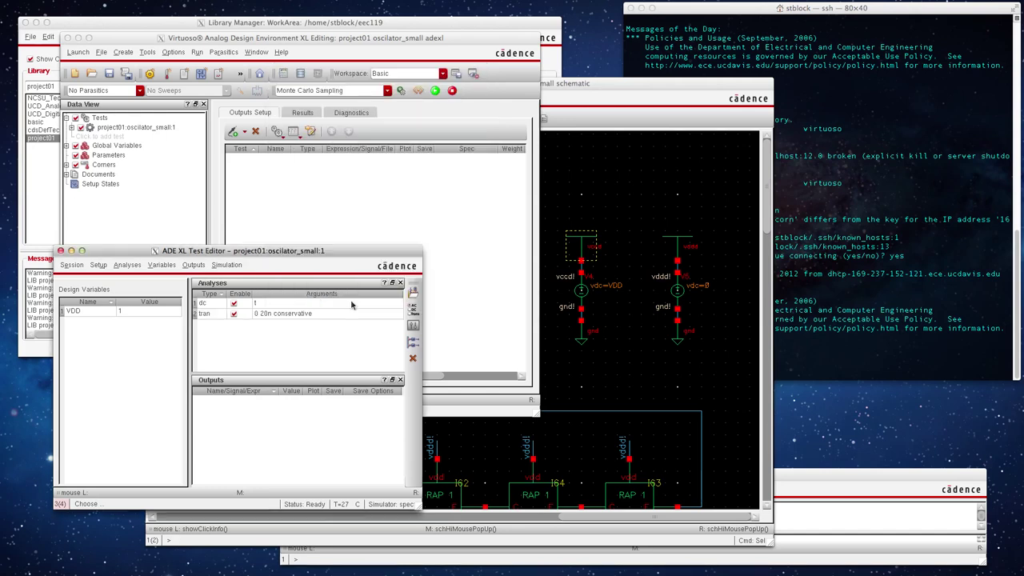
pyautogui.click(194, 265)
# Set a 0 V initial condition on the OUT1 feedback node.
pyautogui.click(226, 264)
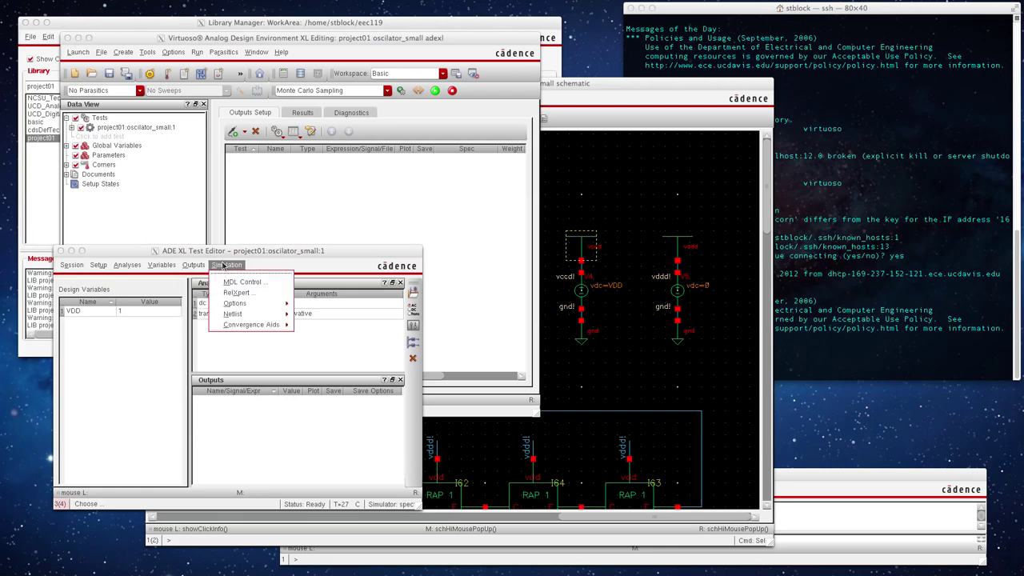
pyautogui.moveTo(251, 325)
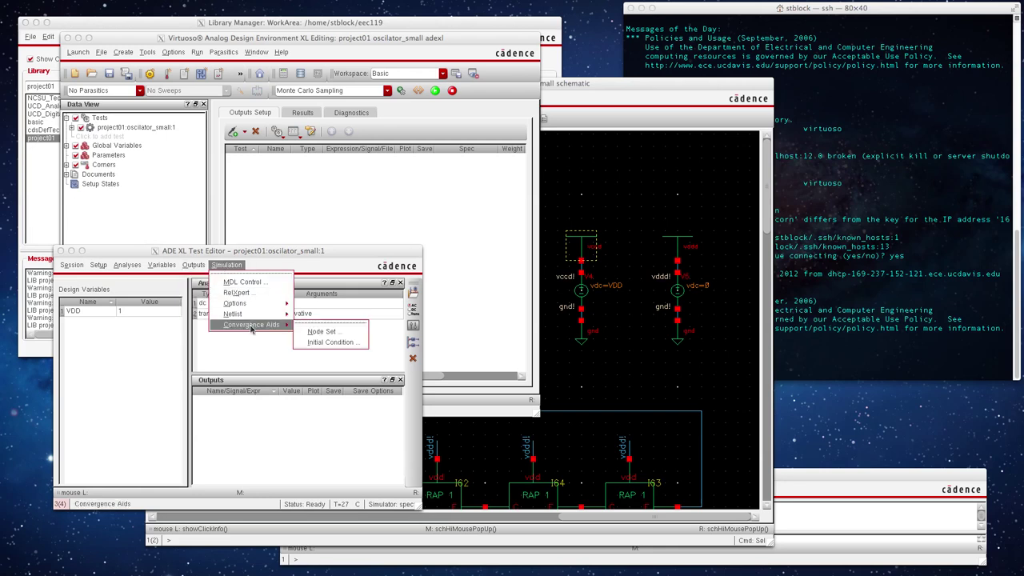
pyautogui.click(345, 347)
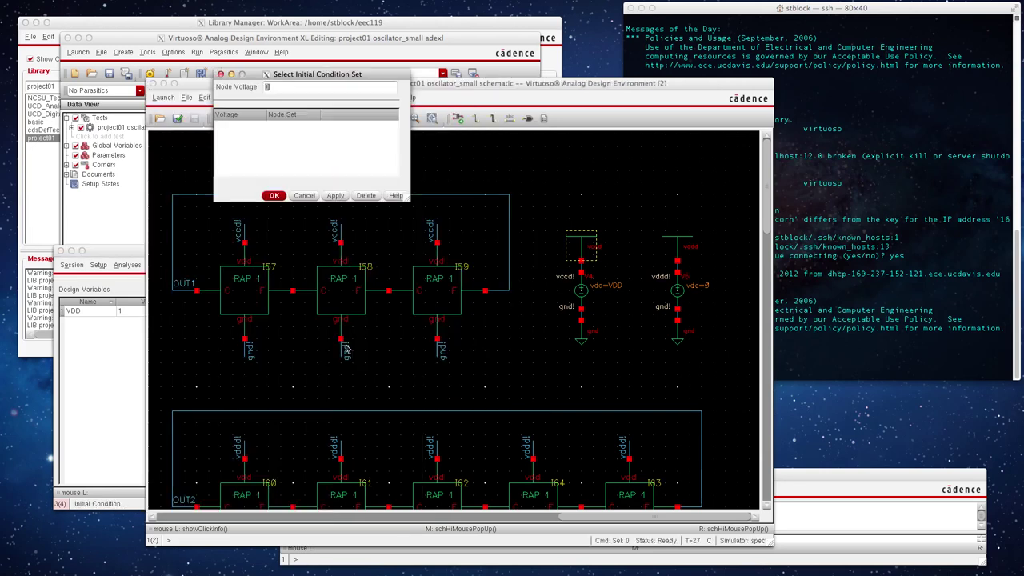
pyautogui.click(446, 196)
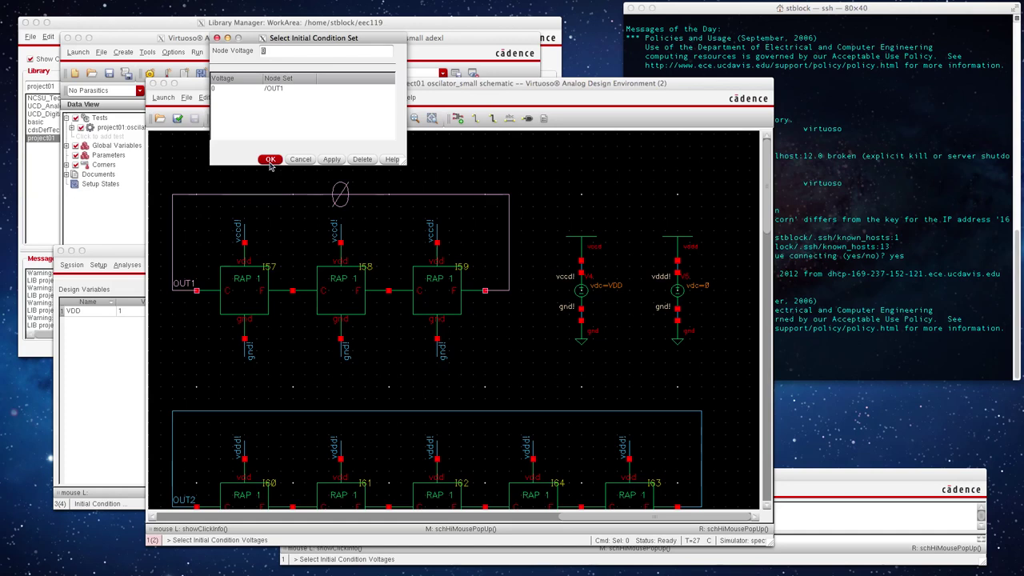
pyautogui.click(270, 159)
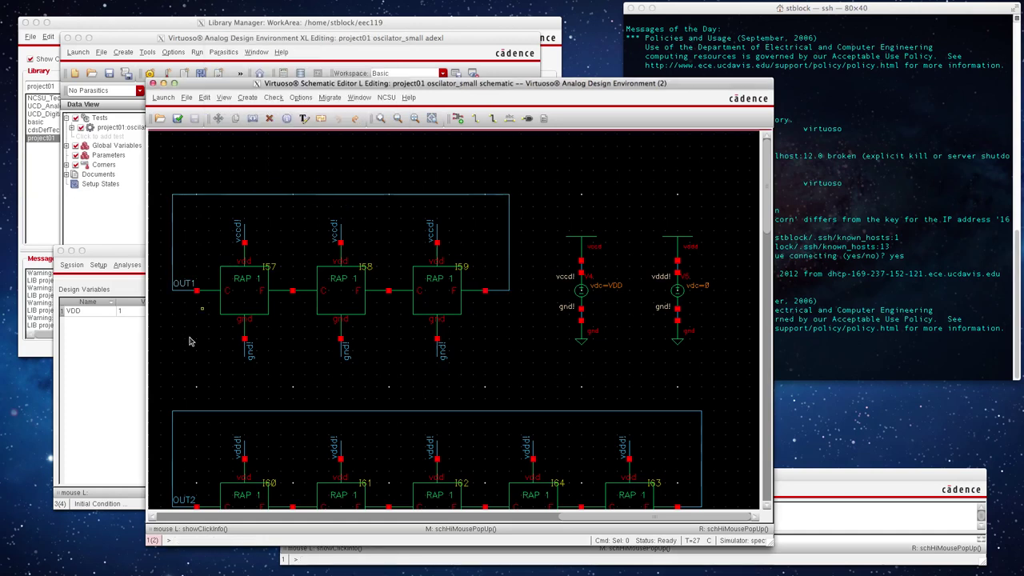
pyautogui.click(116, 404)
# Save the test setup as cellview state spectre_state1, overwriting the previous save.
pyautogui.click(71, 265)
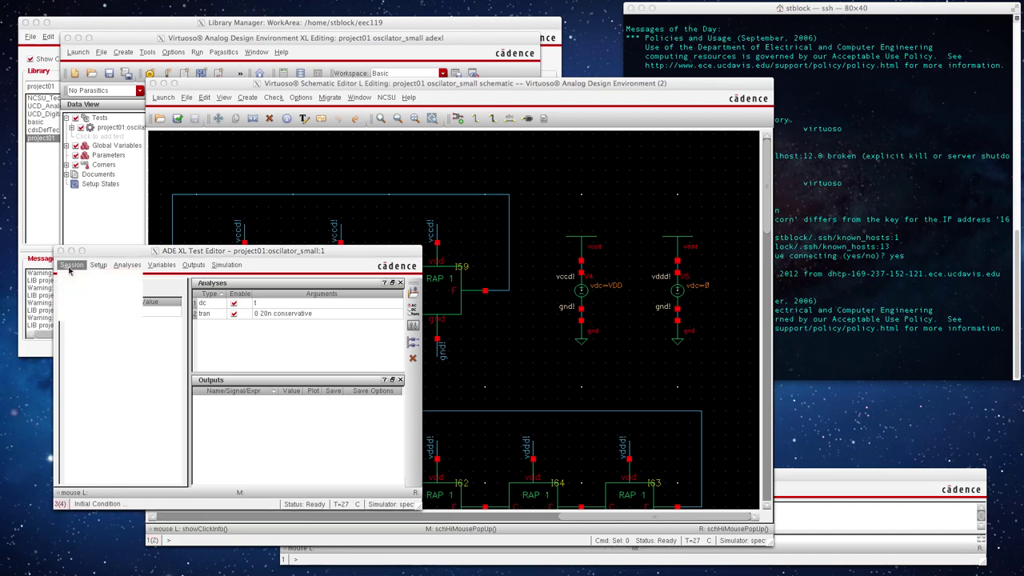
pyautogui.click(84, 282)
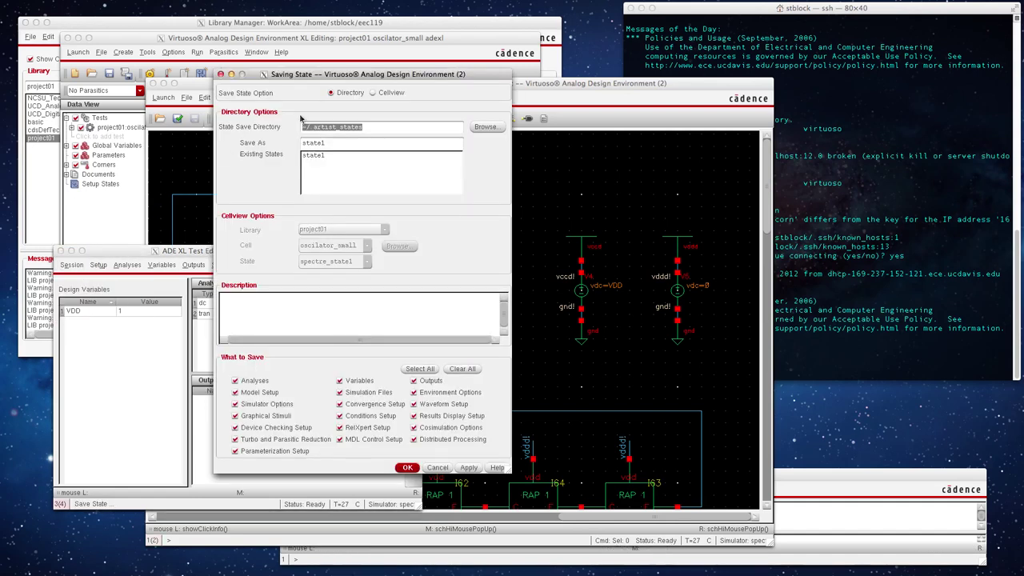
pyautogui.click(373, 92)
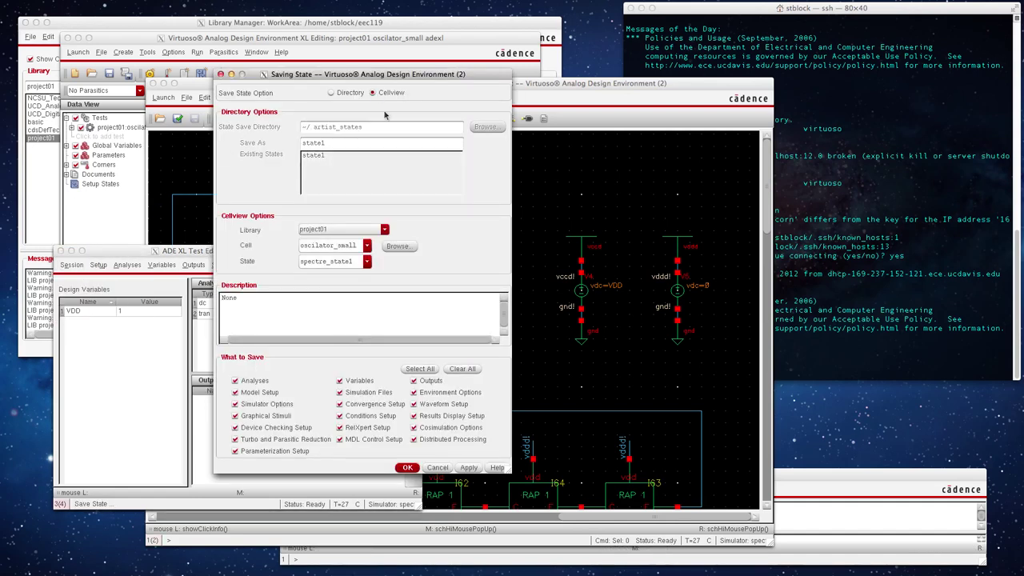
pyautogui.click(408, 468)
pyautogui.click(109, 299)
# Start choosing plotted outputs on the schematic, move the Test Editor aside, and raise ADE XL.
pyautogui.click(193, 265)
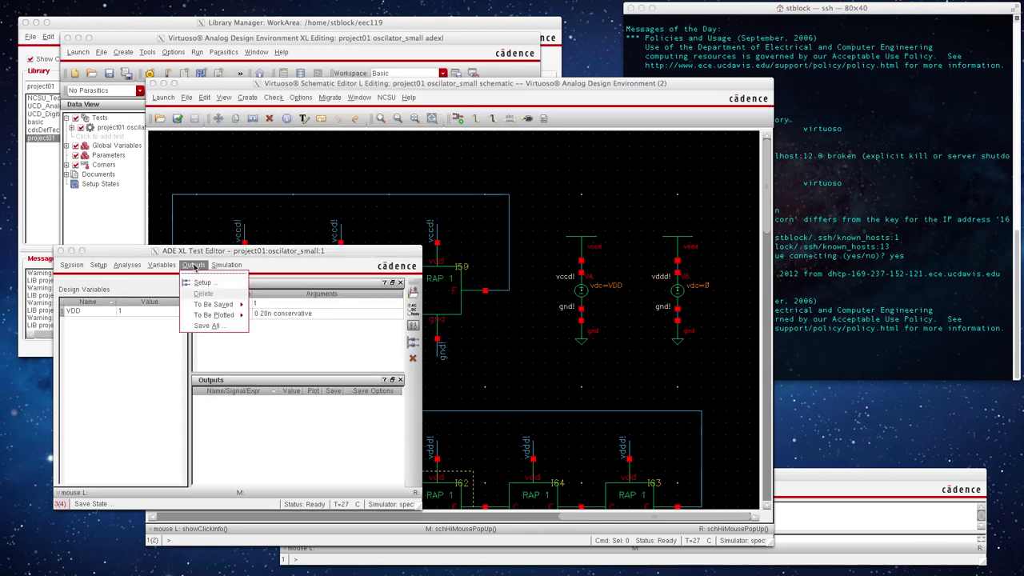
pyautogui.moveTo(216, 315)
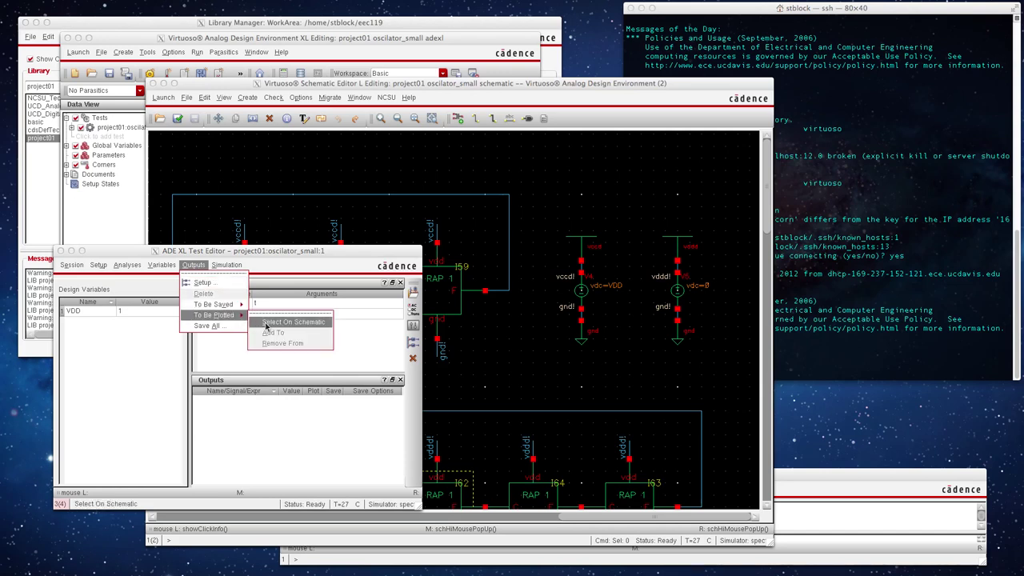
pyautogui.click(160, 360)
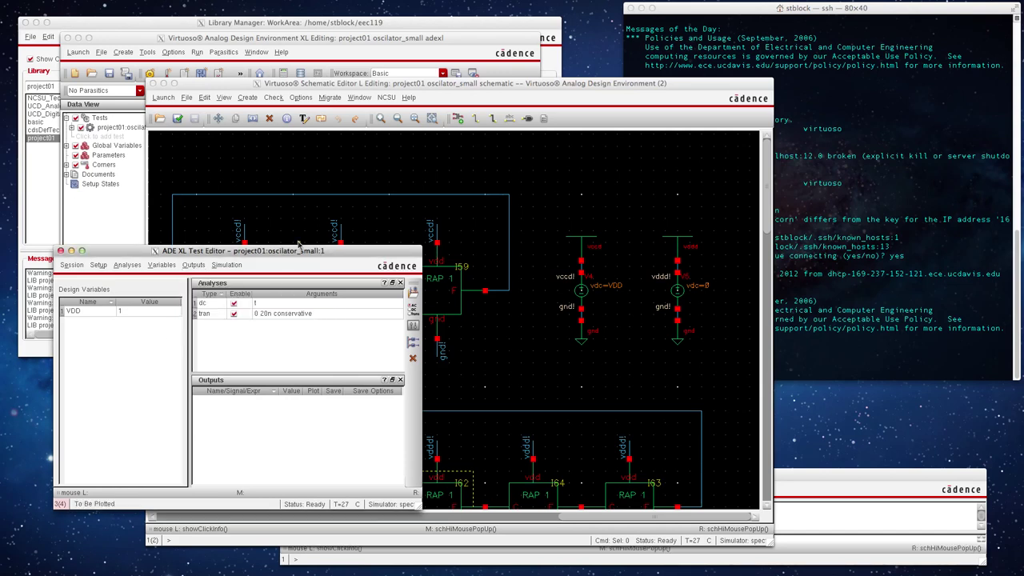
pyautogui.moveTo(193, 257); pyautogui.dragTo(149, 278)
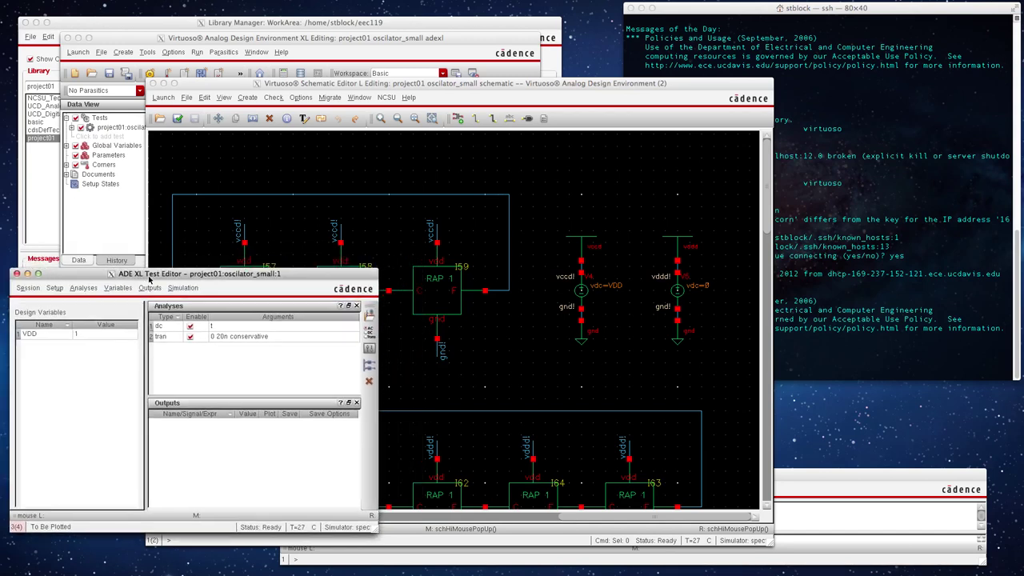
pyautogui.click(209, 38)
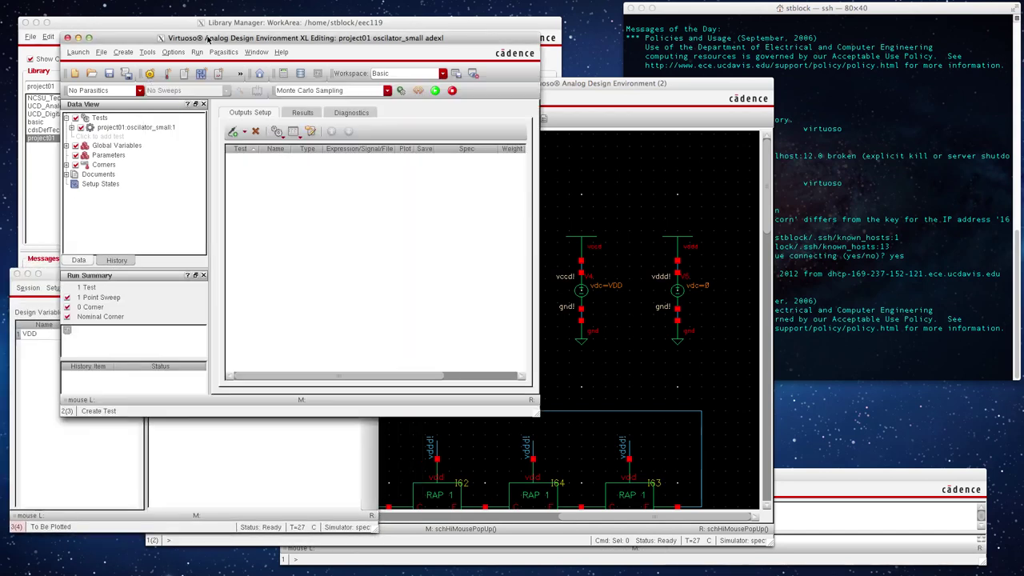
# Set Monte Carlo to All variations, 100 points, Latin Hypercube with 10 bins, saving mismatch data.
pyautogui.click(400, 93)
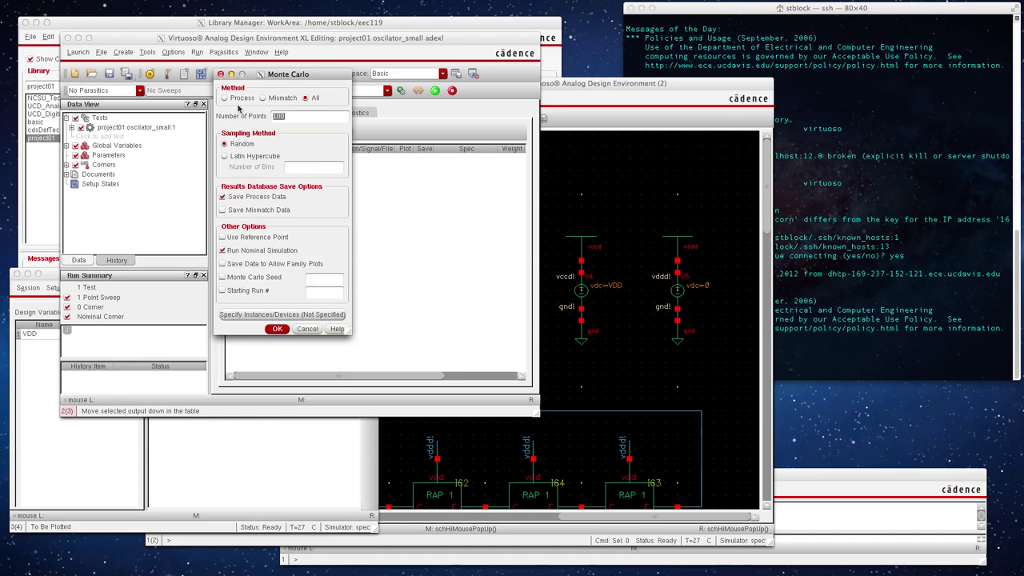
pyautogui.click(224, 157)
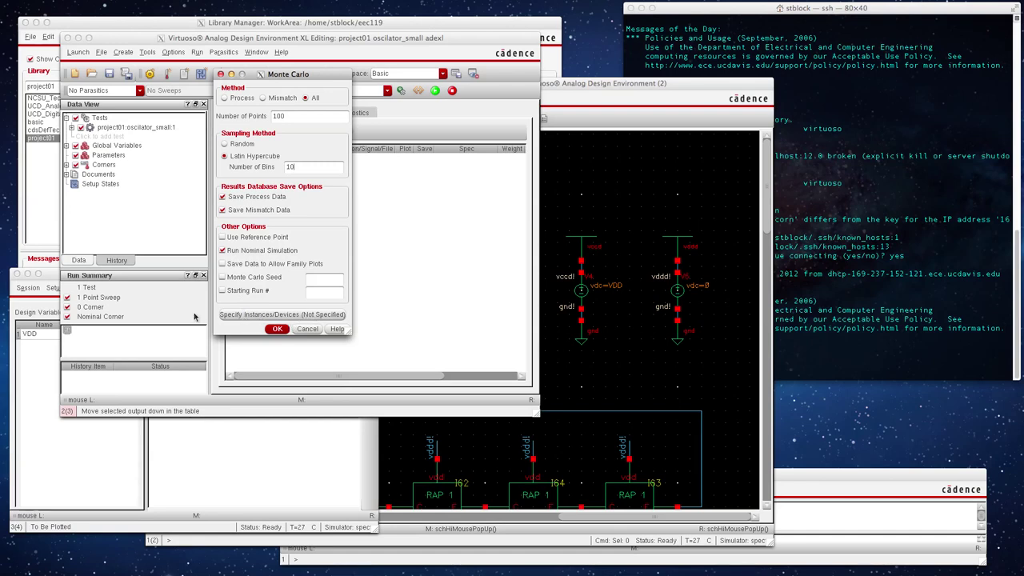
# Open Specify Instances for Mismatch, then fit the schematic and zoom onto the OUT1 and OUT2 rings.
pyautogui.click(312, 315)
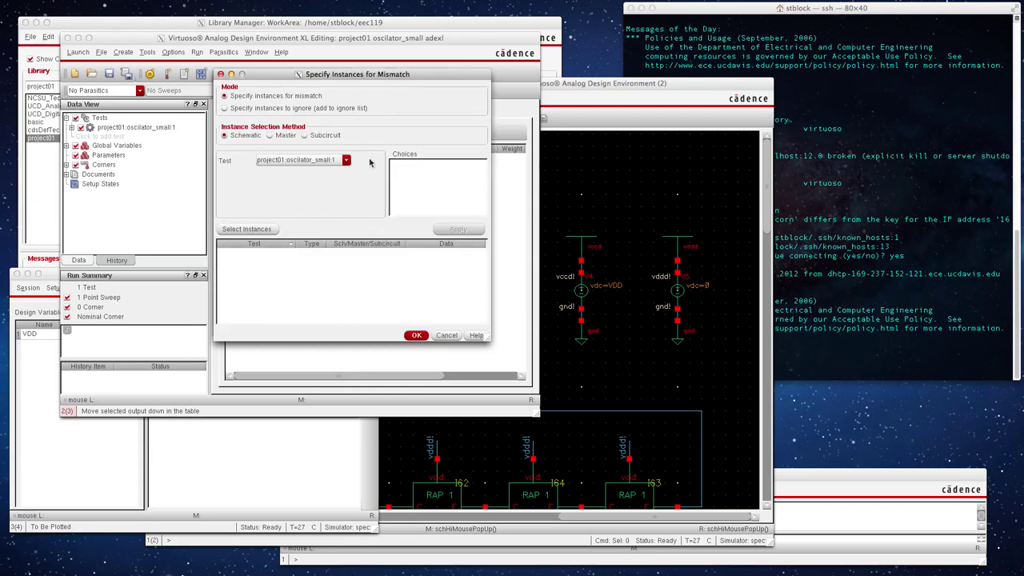
pyautogui.moveTo(424, 78); pyautogui.dragTo(530, 21)
pyautogui.click(629, 82)
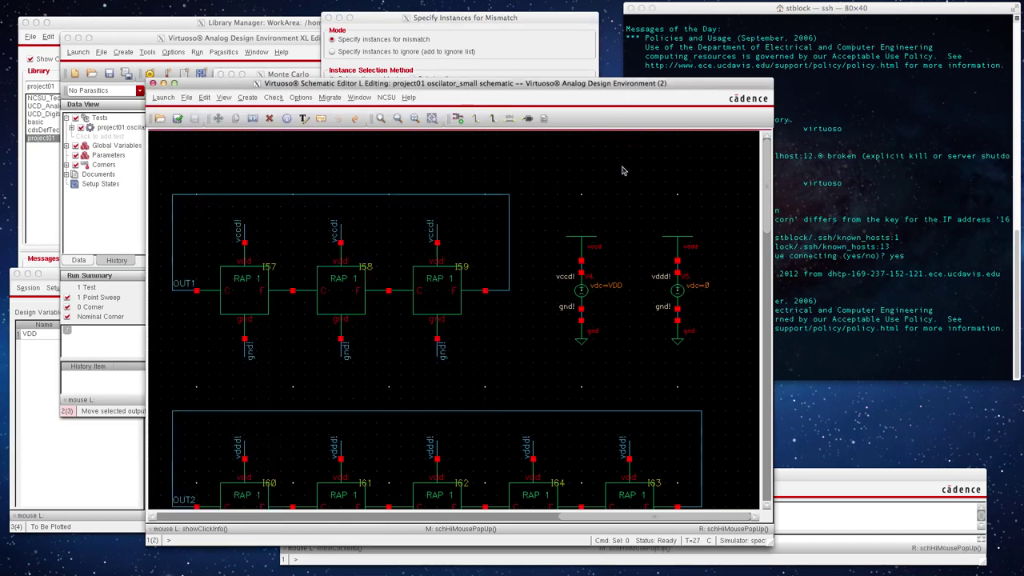
pyautogui.press('f')
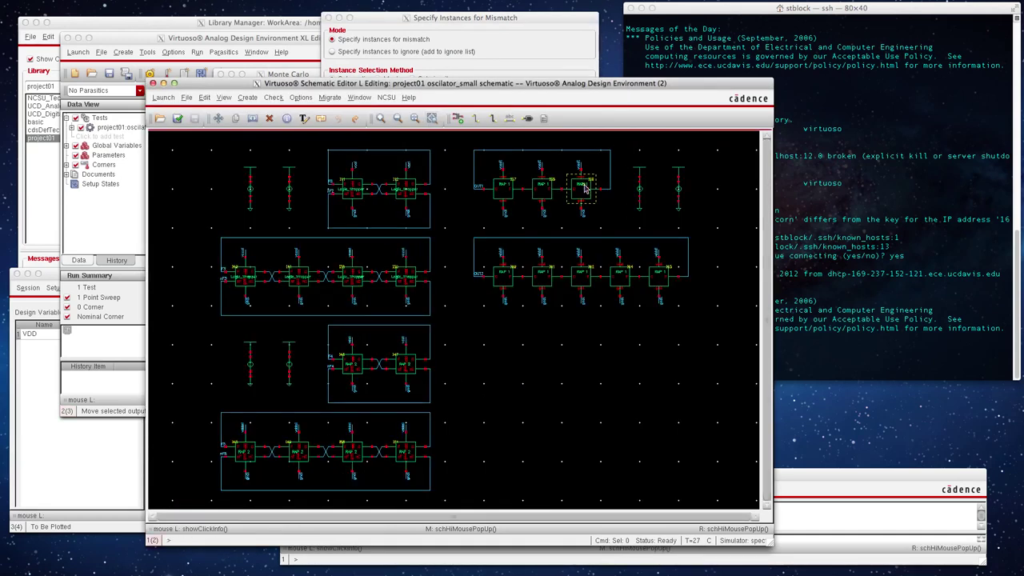
pyautogui.press('z')
pyautogui.click(467, 143)
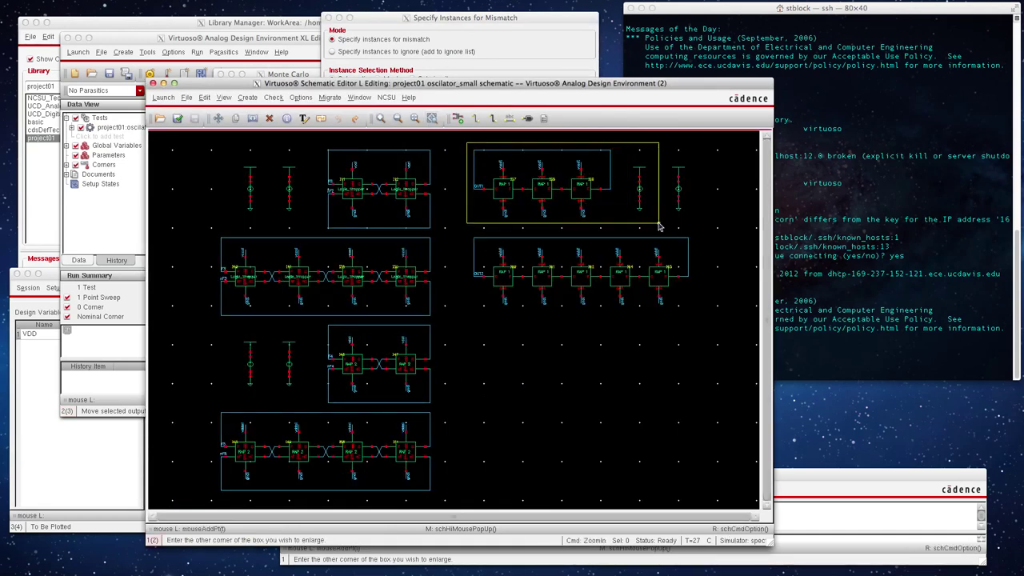
pyautogui.click(731, 336)
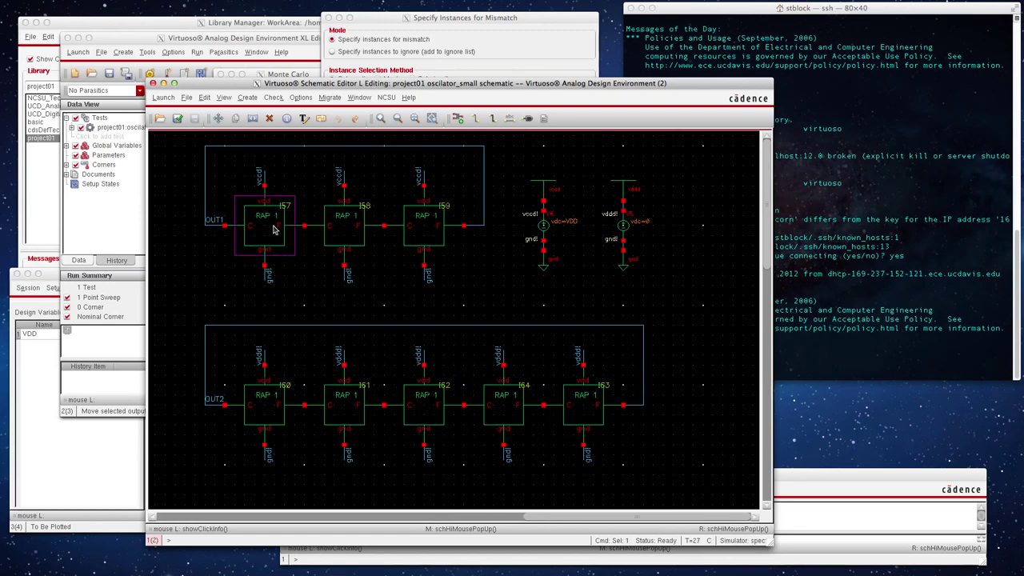
# Check instance I57's properties to confirm it is a Logic_Wrapper_1 cell.
pyautogui.click(274, 230)
pyautogui.press('q')
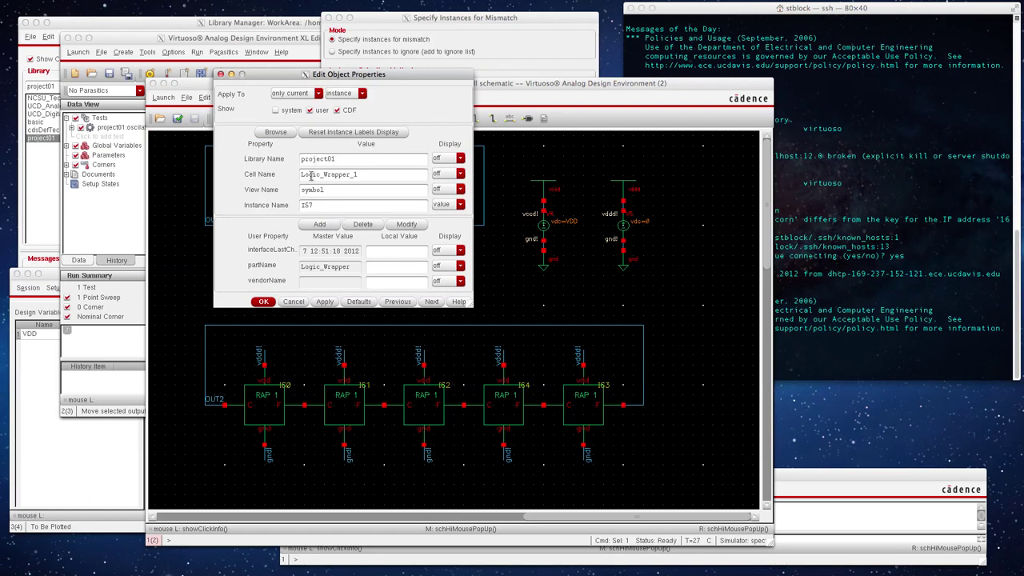
pyautogui.click(268, 303)
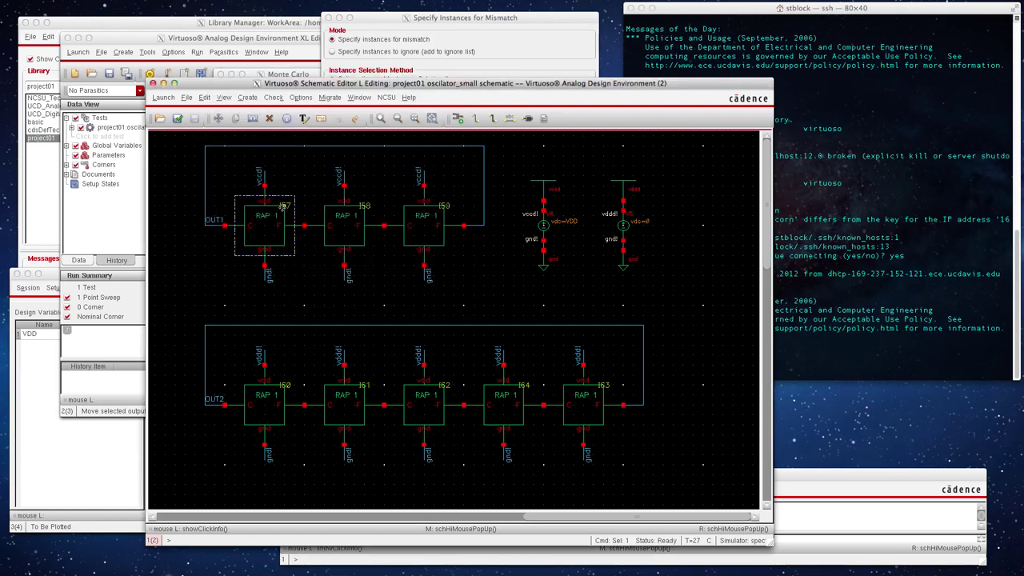
# Add /I57, /I58 and /I59 from subcircuit Logic_Wrapper_1 to the mismatch instances and confirm.
pyautogui.click(440, 22)
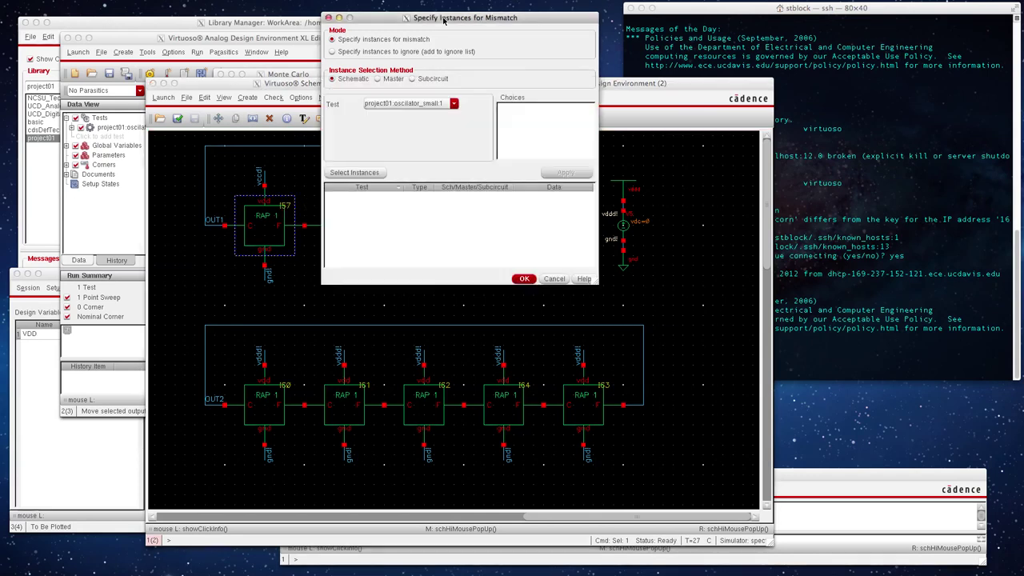
pyautogui.click(412, 79)
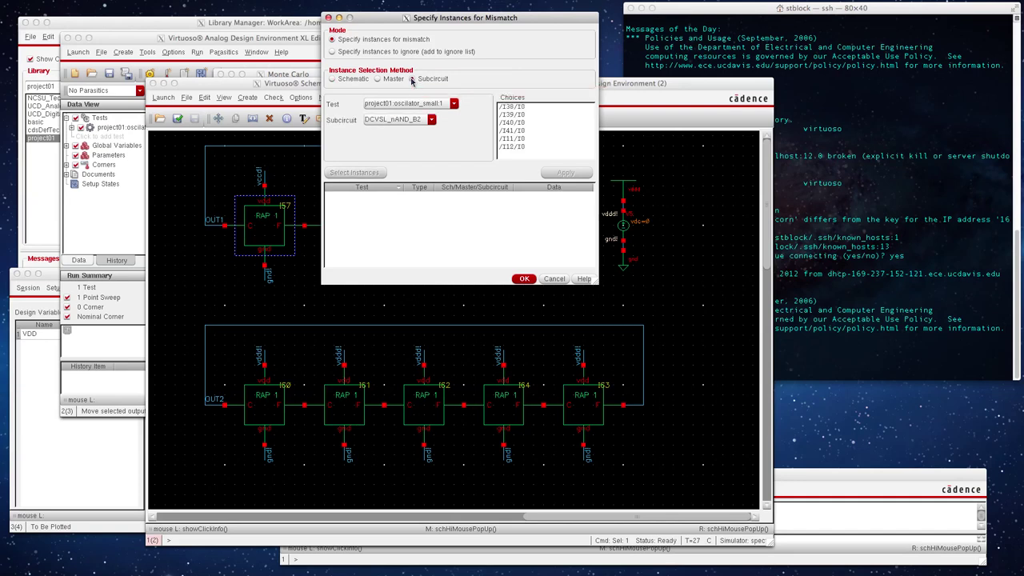
pyautogui.click(431, 119)
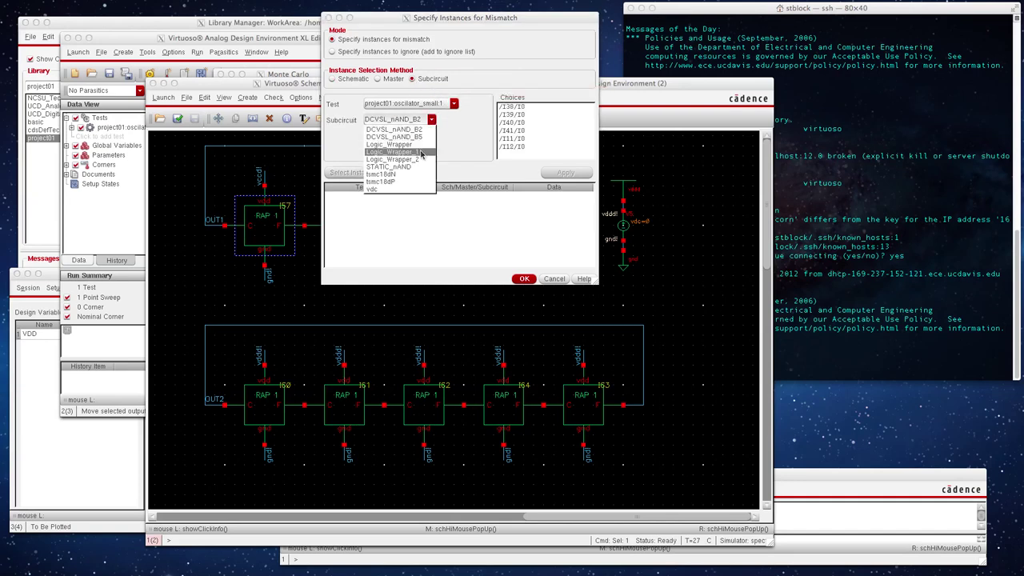
pyautogui.click(421, 152)
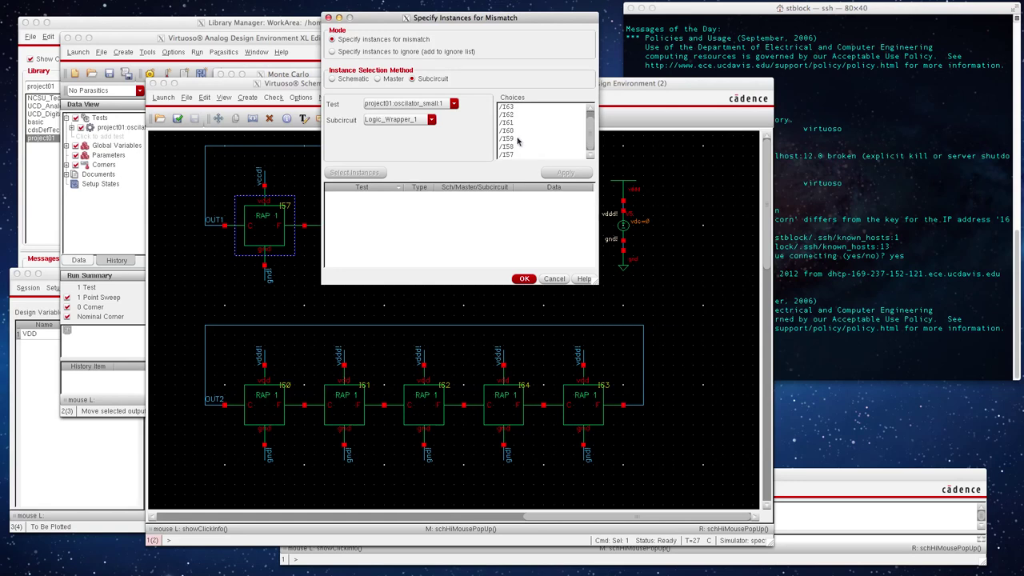
pyautogui.click(514, 140)
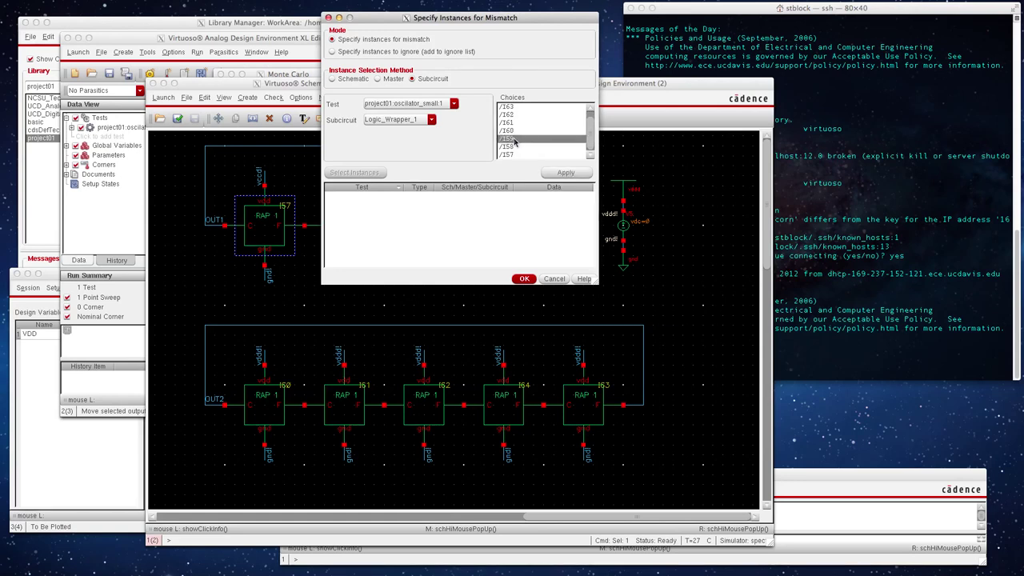
pyautogui.keyDown('shift'); pyautogui.click(510, 156); pyautogui.keyUp('shift')
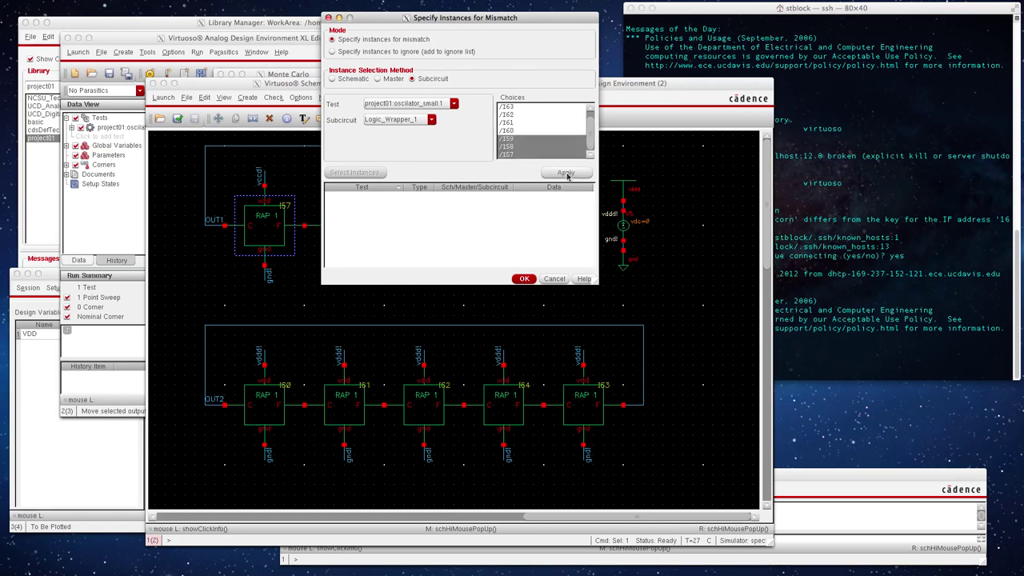
pyautogui.click(565, 173)
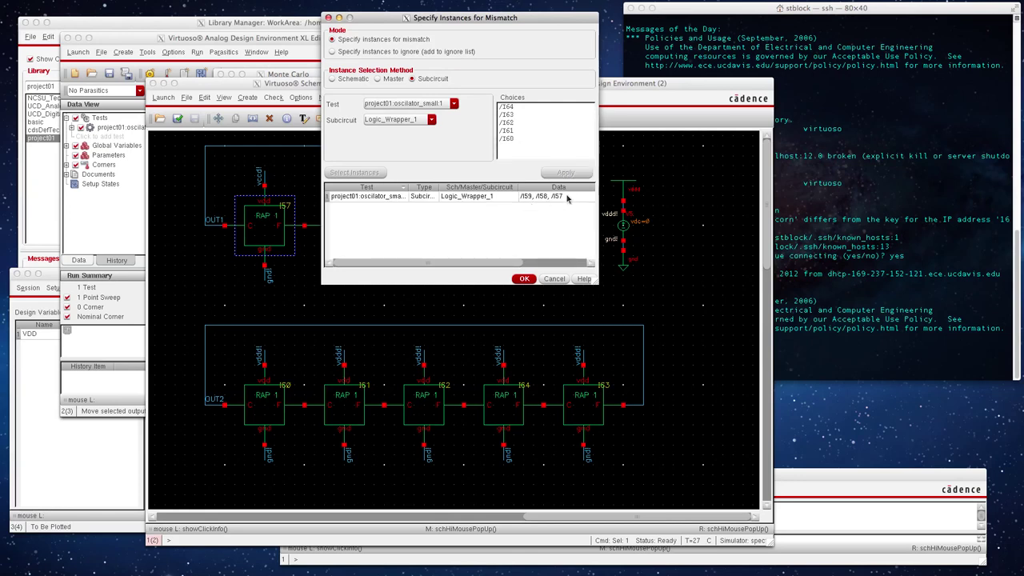
pyautogui.click(525, 278)
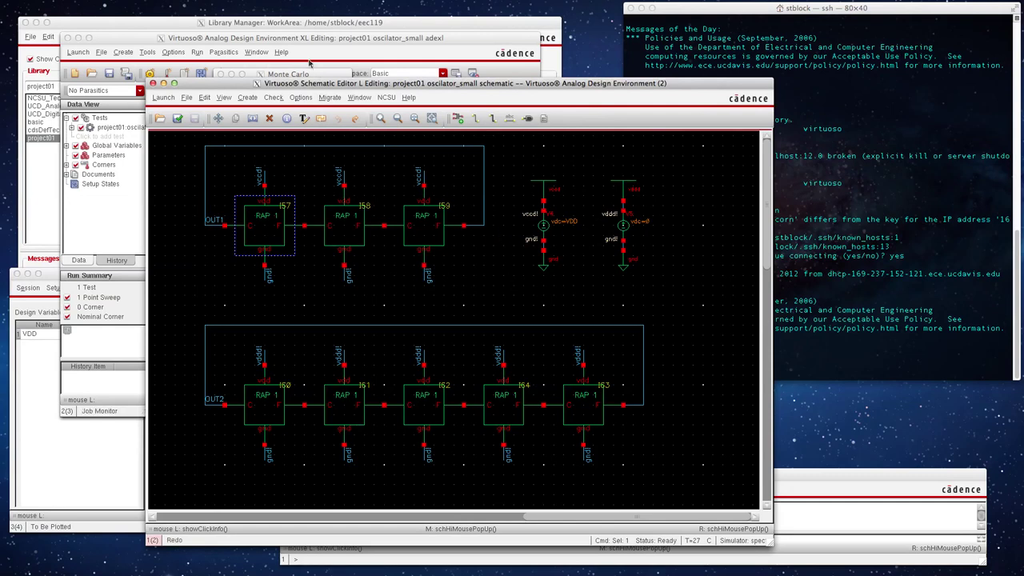
# Change the Monte Carlo Number of Points from 100 to 1 and close the options.
pyautogui.click(291, 42)
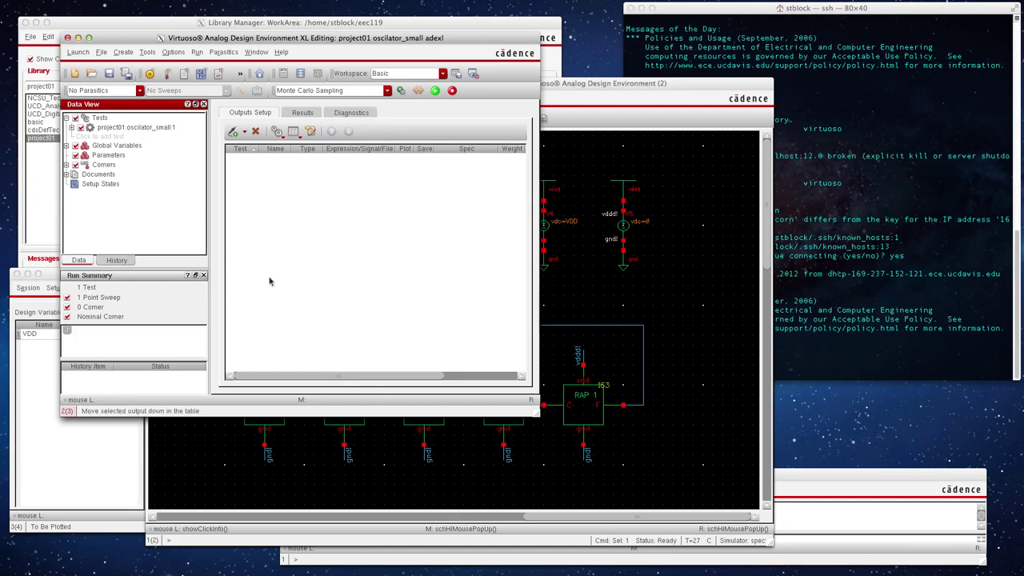
pyautogui.click(401, 90)
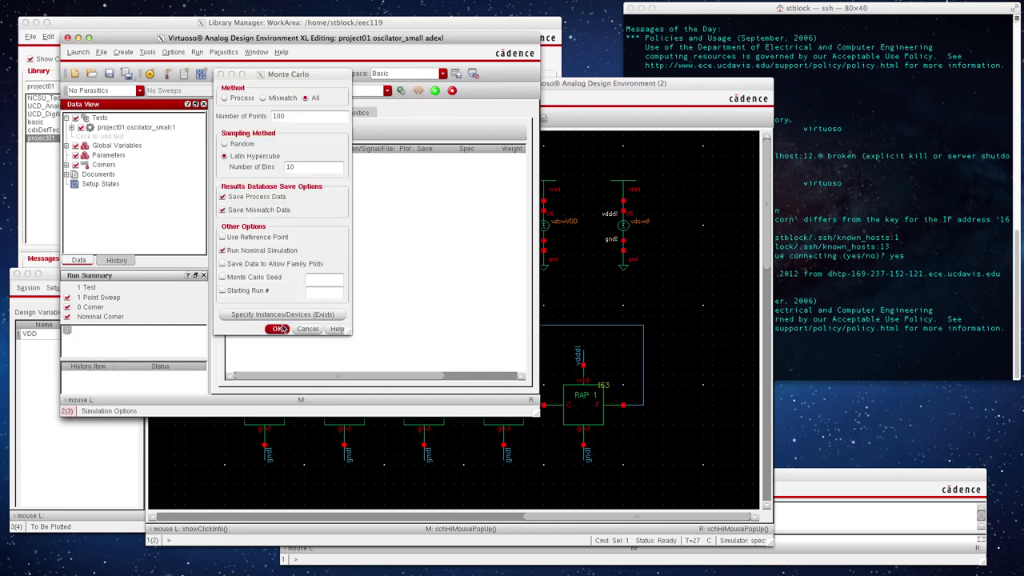
pyautogui.click(266, 113)
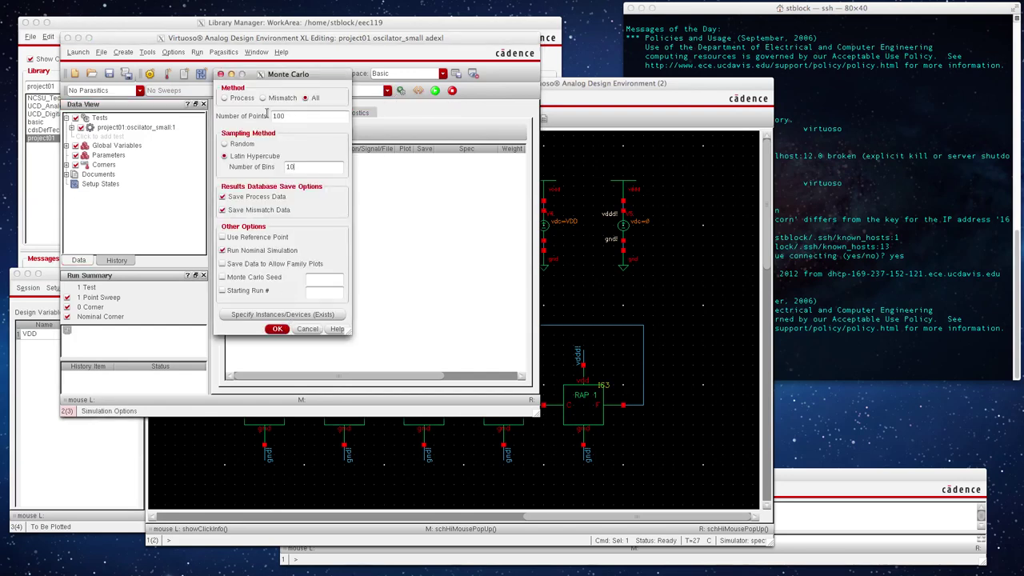
pyautogui.moveTo(298, 120); pyautogui.dragTo(257, 120)
pyautogui.write('1')
pyautogui.moveTo(303, 167); pyautogui.dragTo(257, 167)
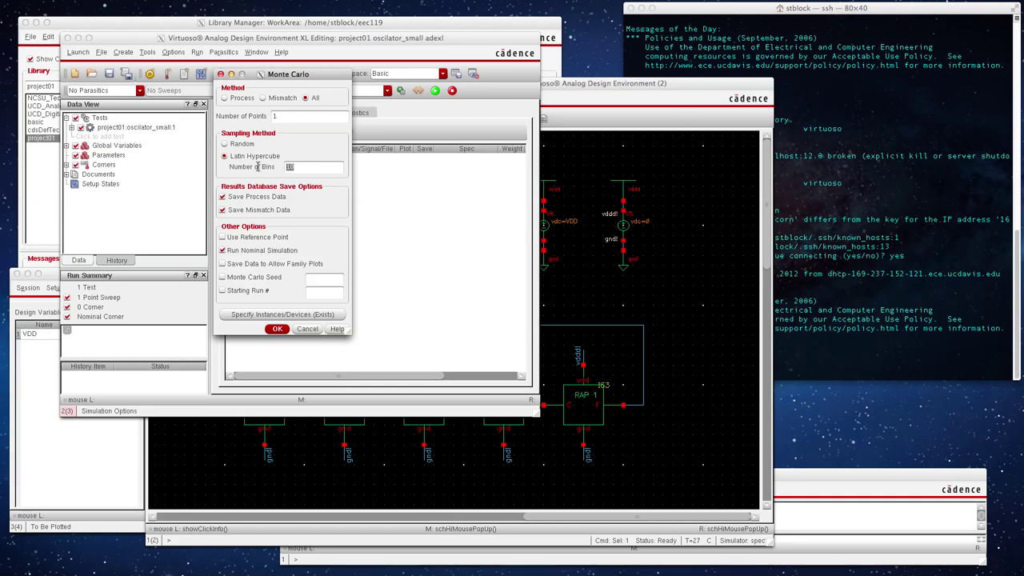
pyautogui.click(277, 329)
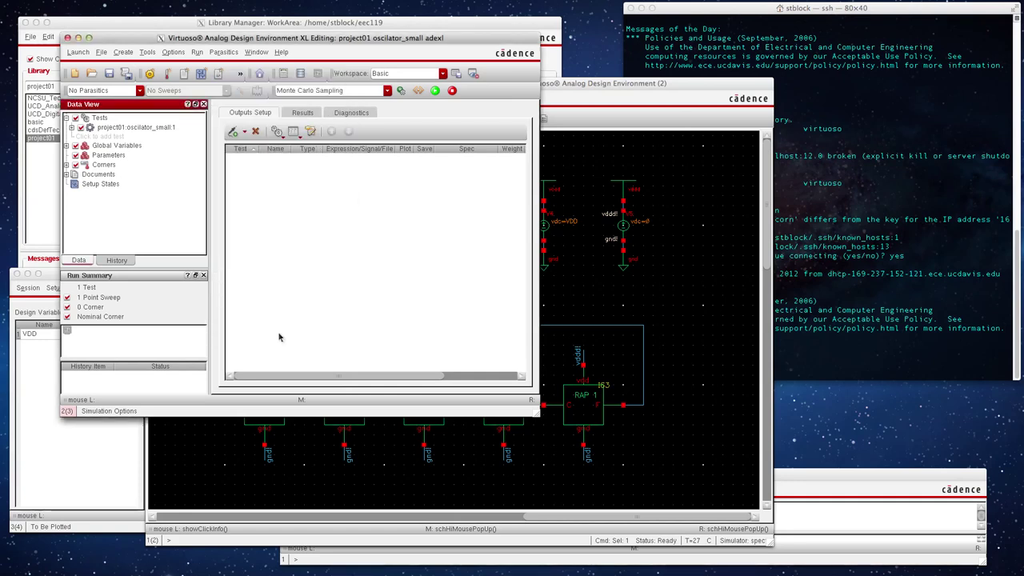
# Attempt the Monte Carlo run repeatedly, dismissing each invalid bins error.
pyautogui.click(434, 90)
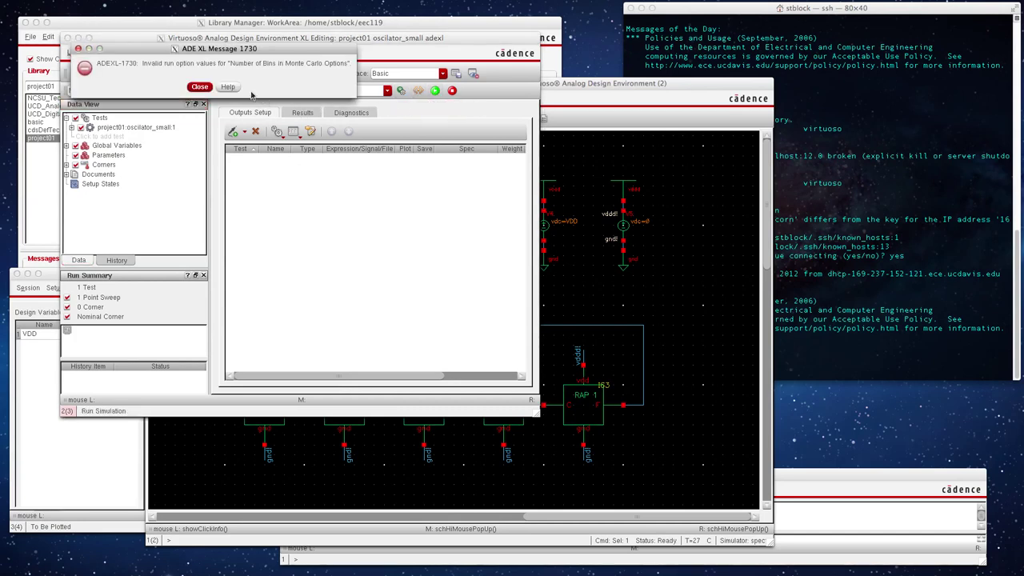
pyautogui.click(199, 87)
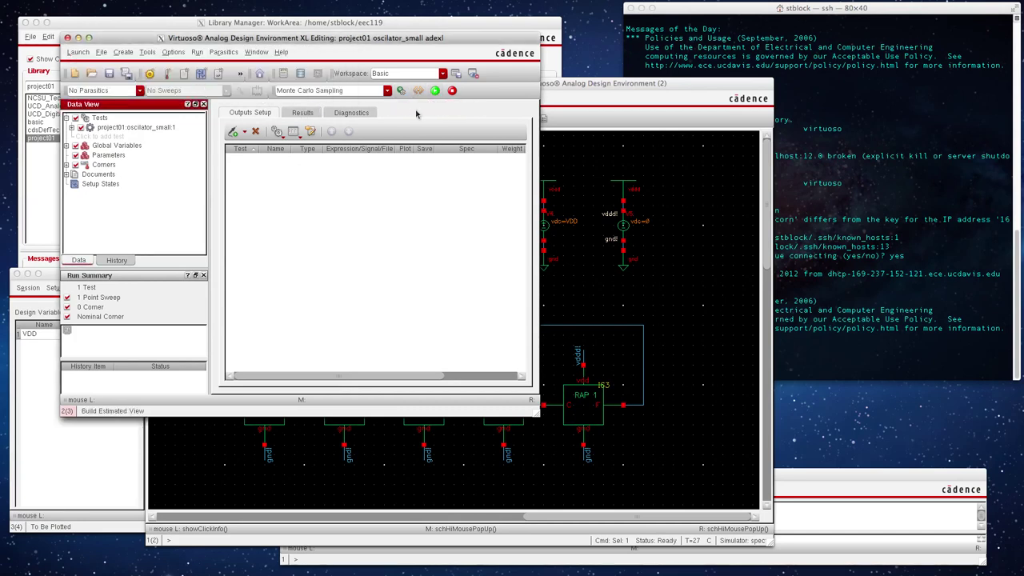
pyautogui.click(403, 90)
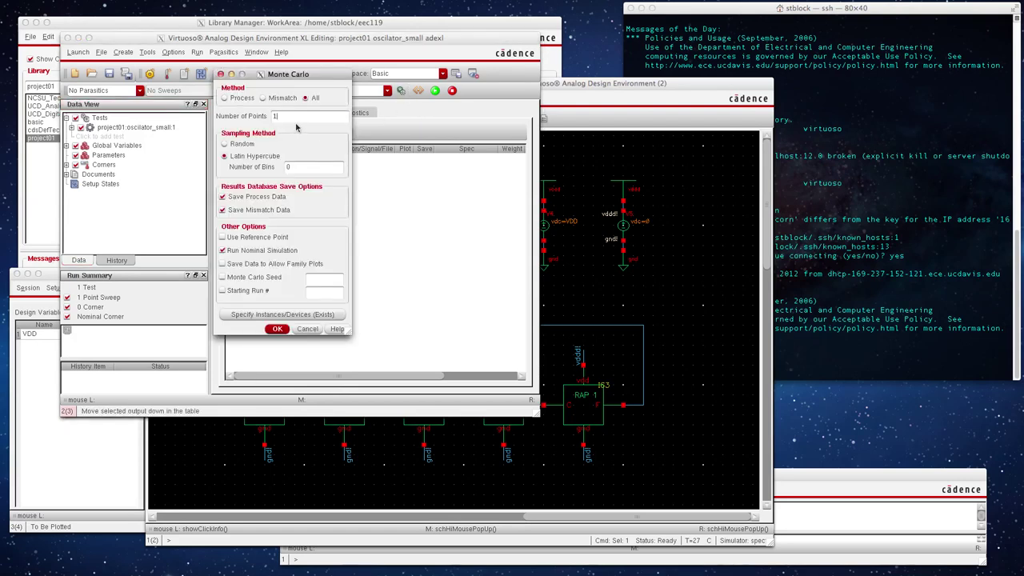
pyautogui.click(278, 328)
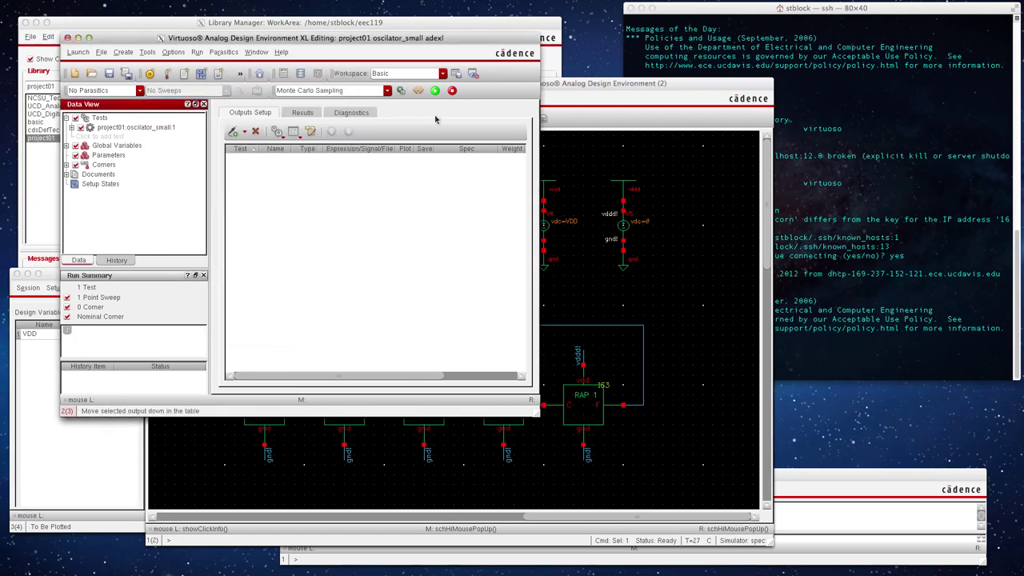
pyautogui.click(435, 91)
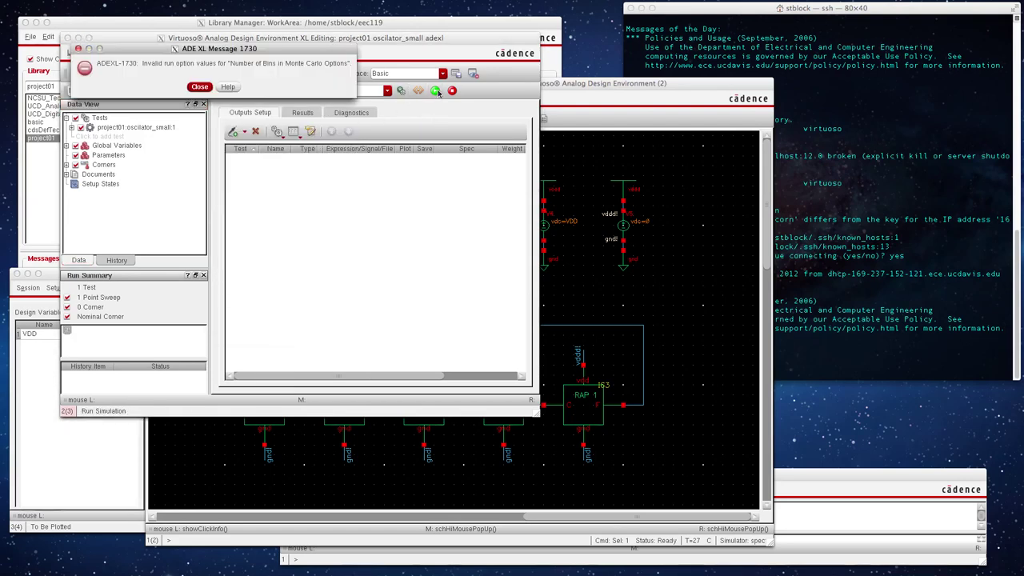
pyautogui.click(199, 87)
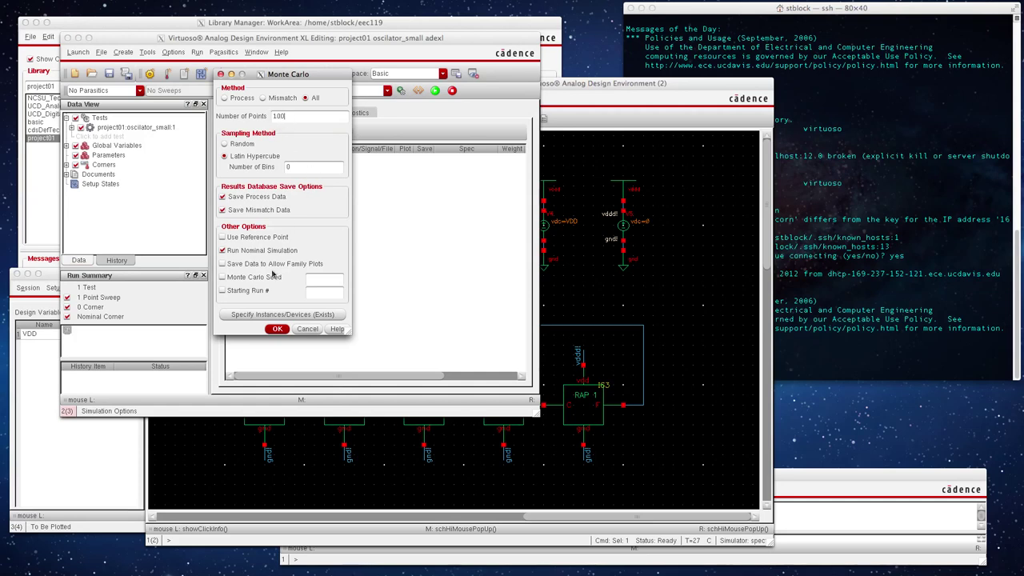
pyautogui.click(277, 328)
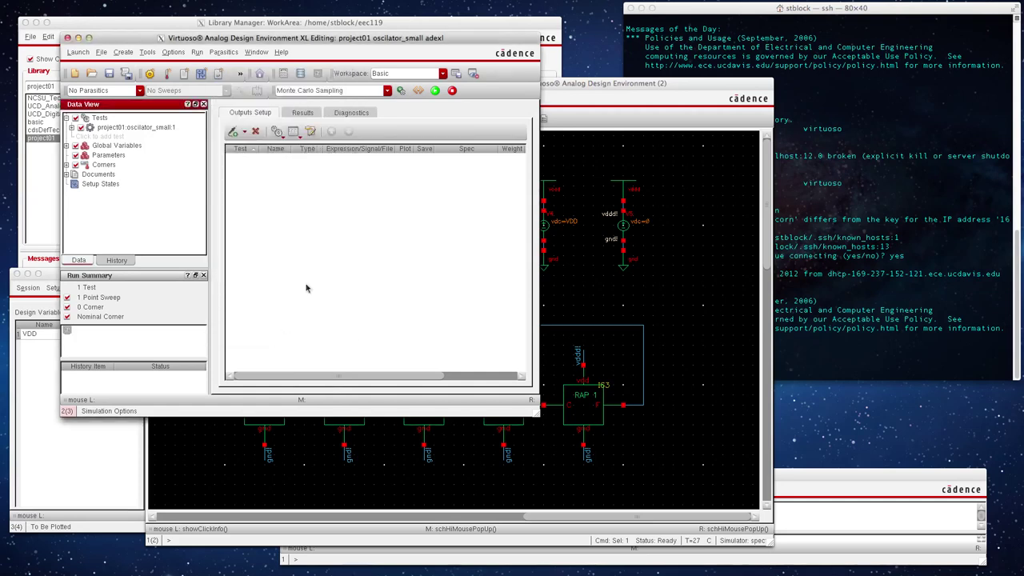
pyautogui.click(435, 90)
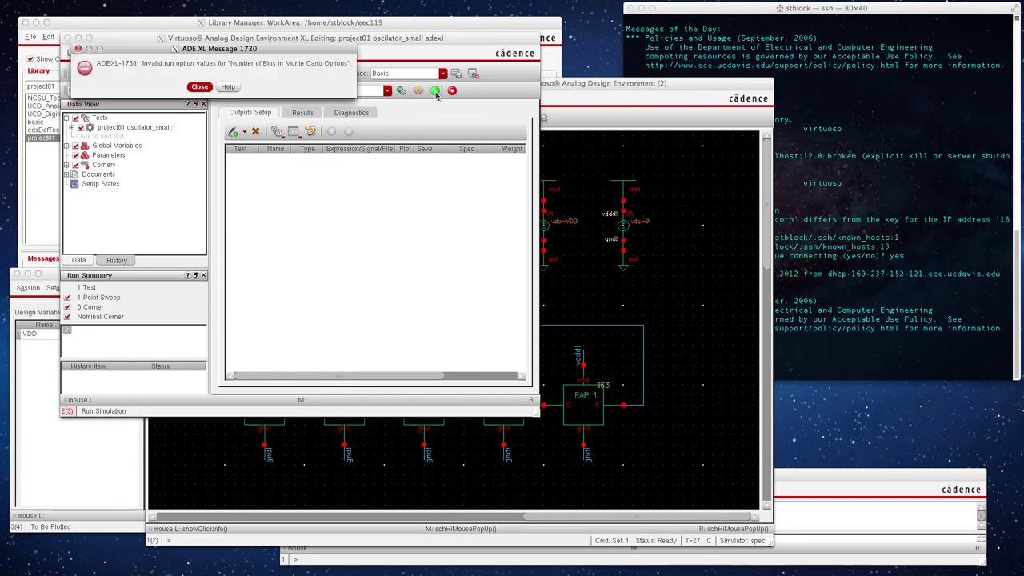
pyautogui.click(387, 93)
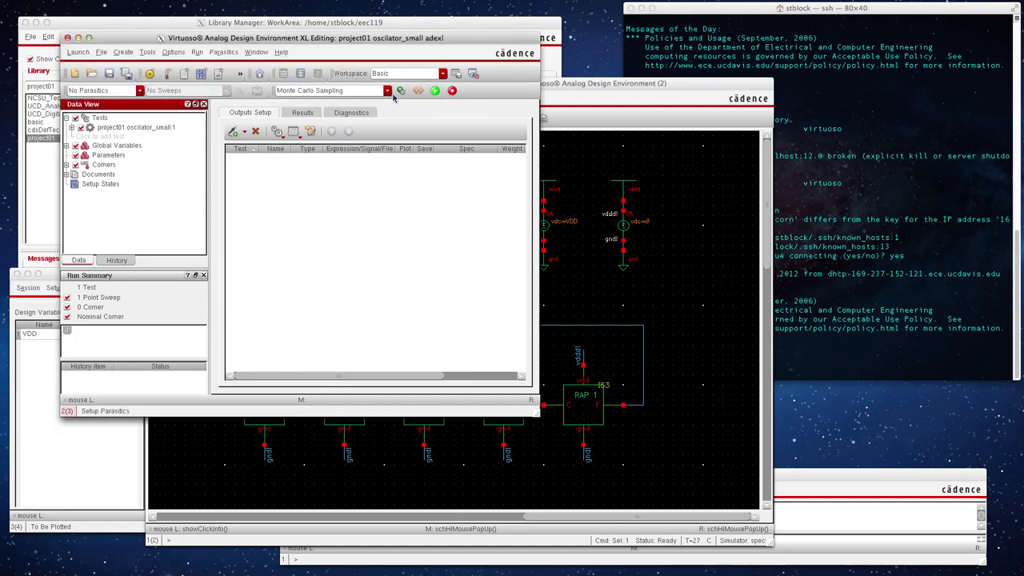
# Enter 10 in the Monte Carlo options and confirm them.
pyautogui.click(386, 91)
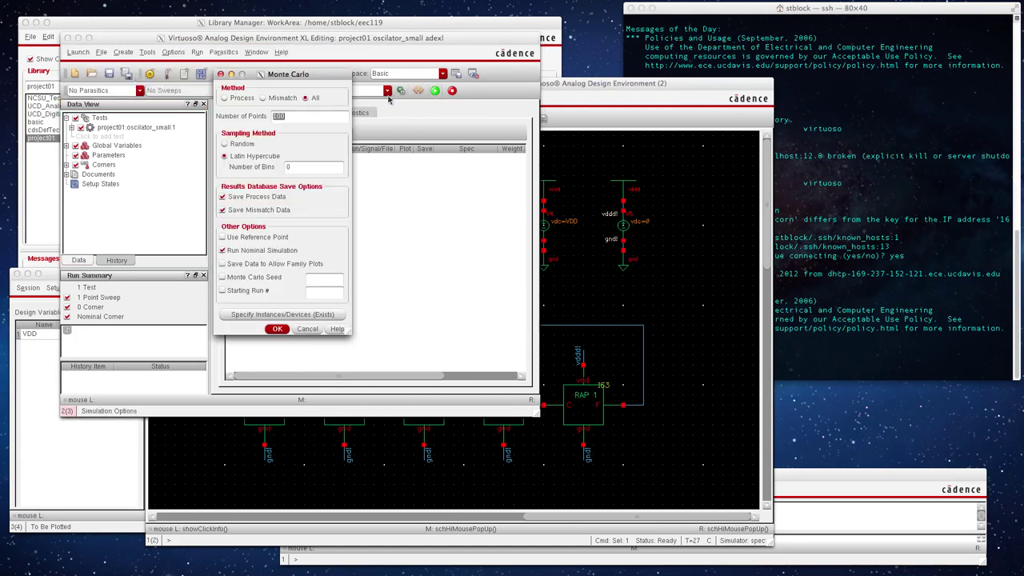
pyautogui.click(287, 166)
pyautogui.doubleClick(278, 116)
pyautogui.write('10')
pyautogui.click(280, 331)
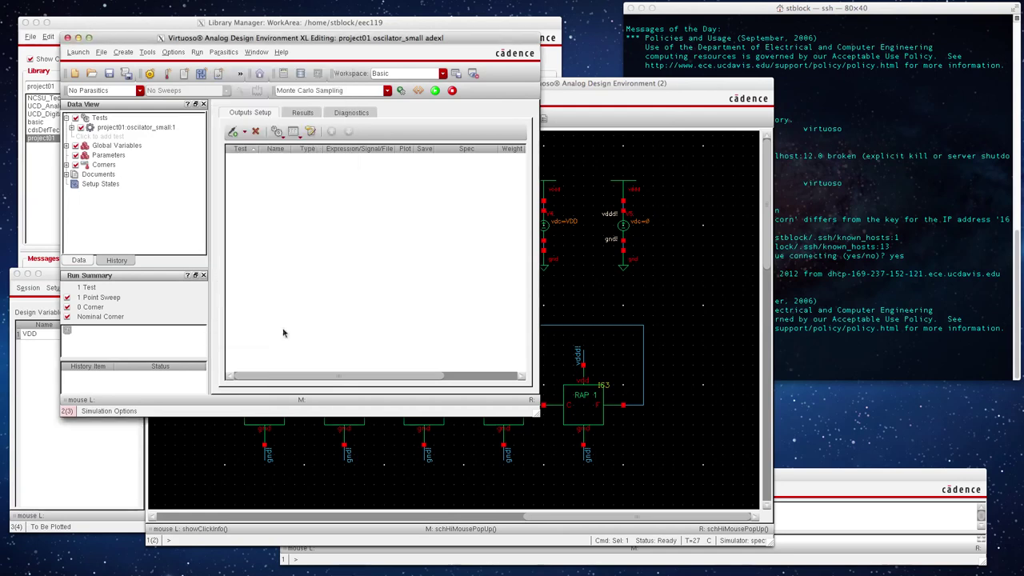
# Launch the MonteCarlo.0 run, which finishes all 10 points with a 0% yield estimate.
pyautogui.click(436, 91)
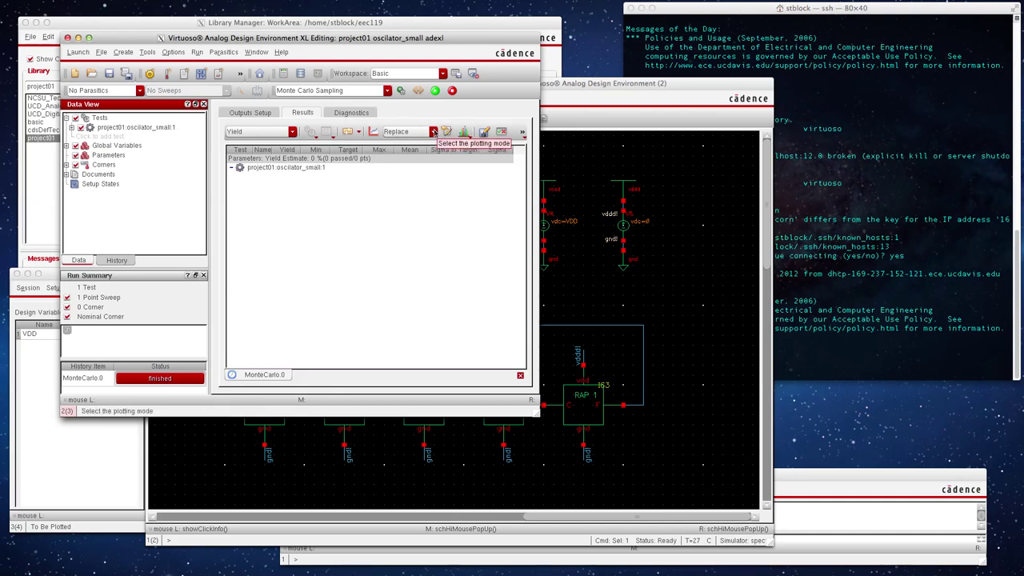
# Plot a dtox histogram from the Monte Carlo results and reposition Graph Window 5.
pyautogui.click(468, 136)
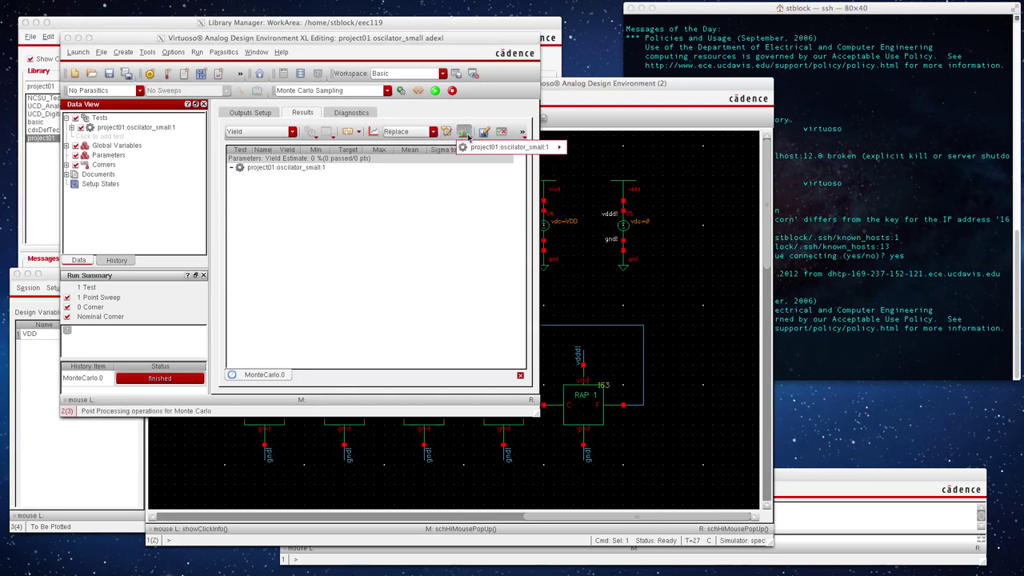
pyautogui.moveTo(496, 148)
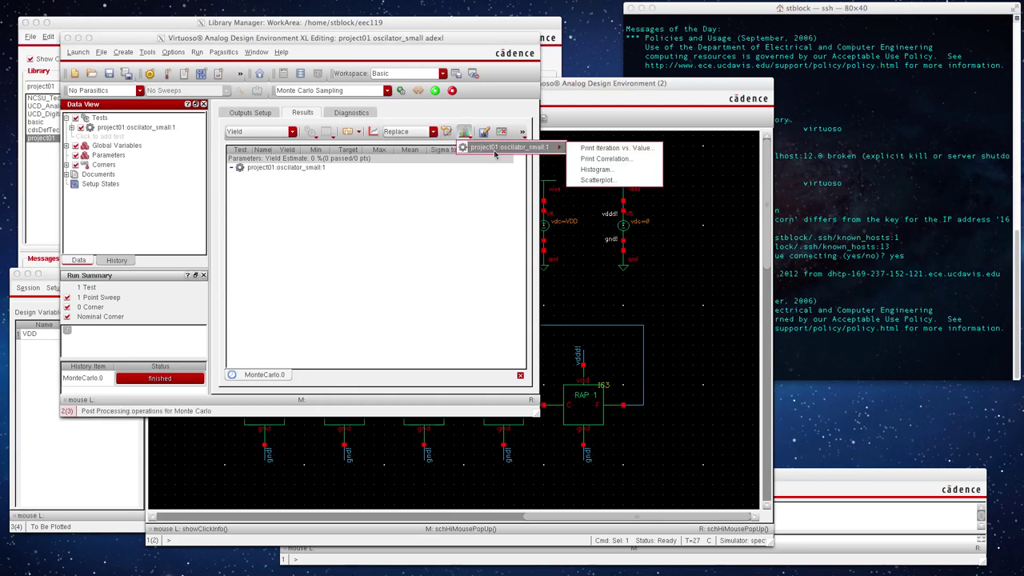
pyautogui.click(604, 172)
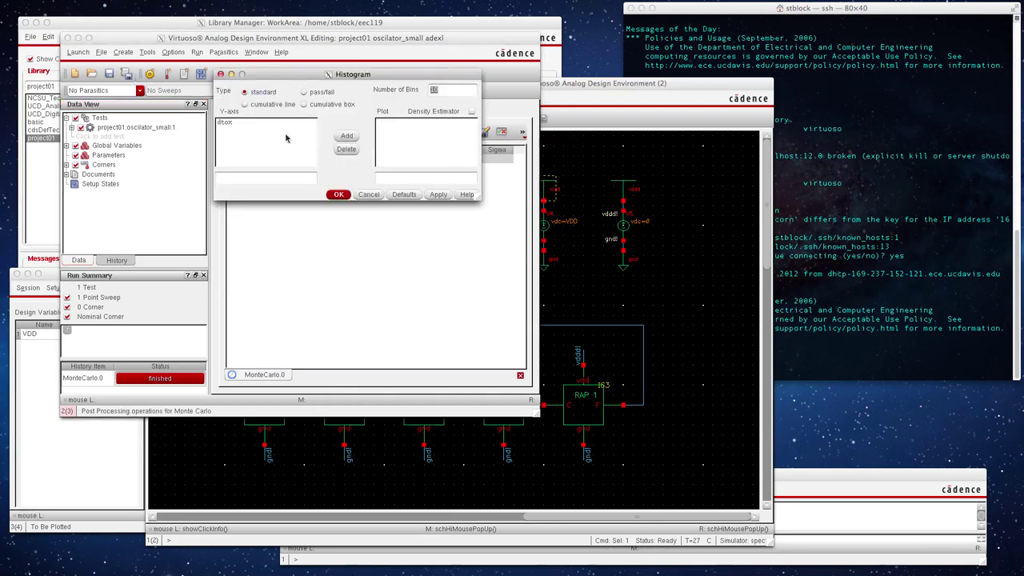
pyautogui.click(228, 124)
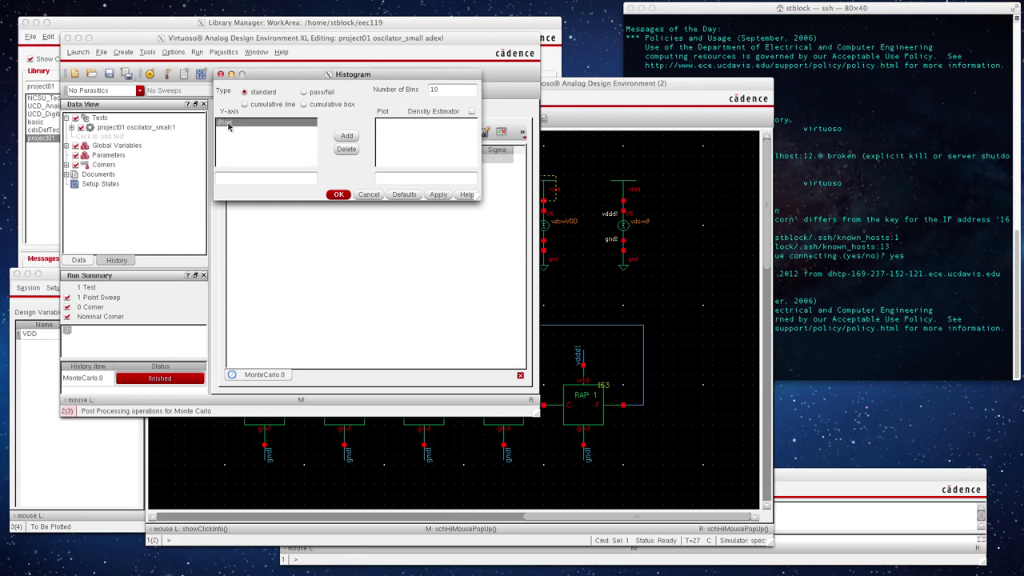
pyautogui.click(347, 136)
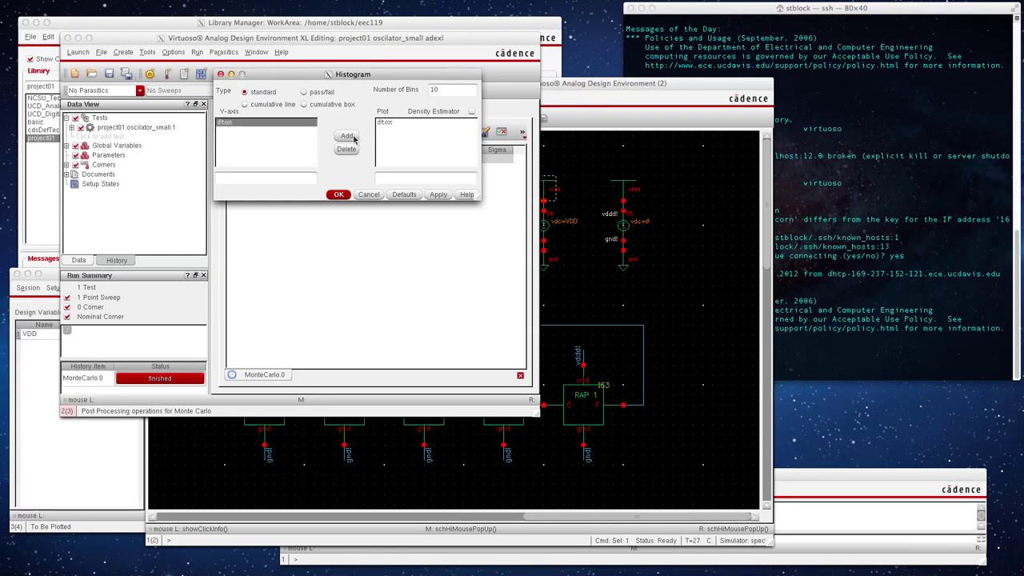
pyautogui.click(340, 194)
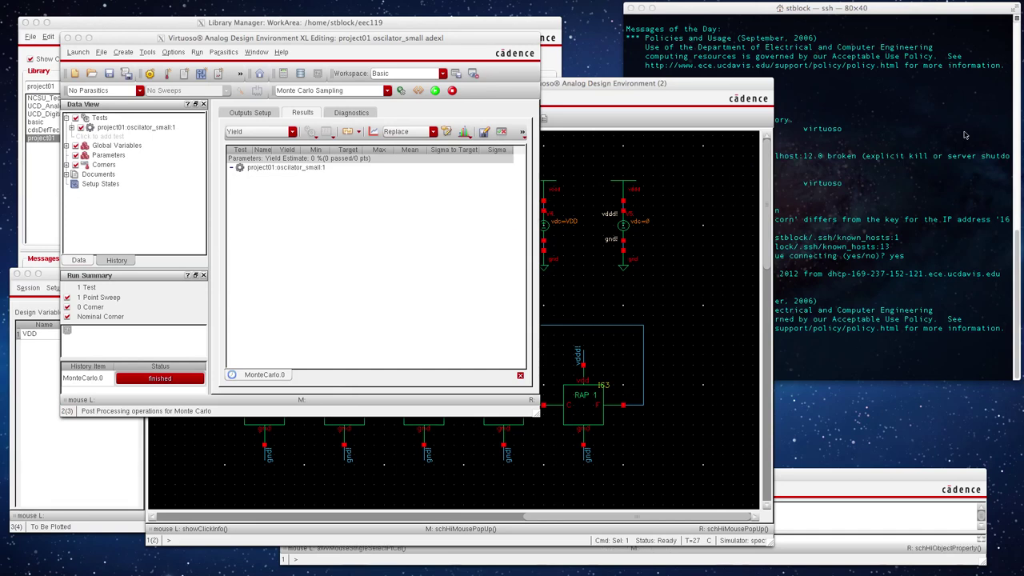
pyautogui.moveTo(911, 32); pyautogui.dragTo(856, 48)
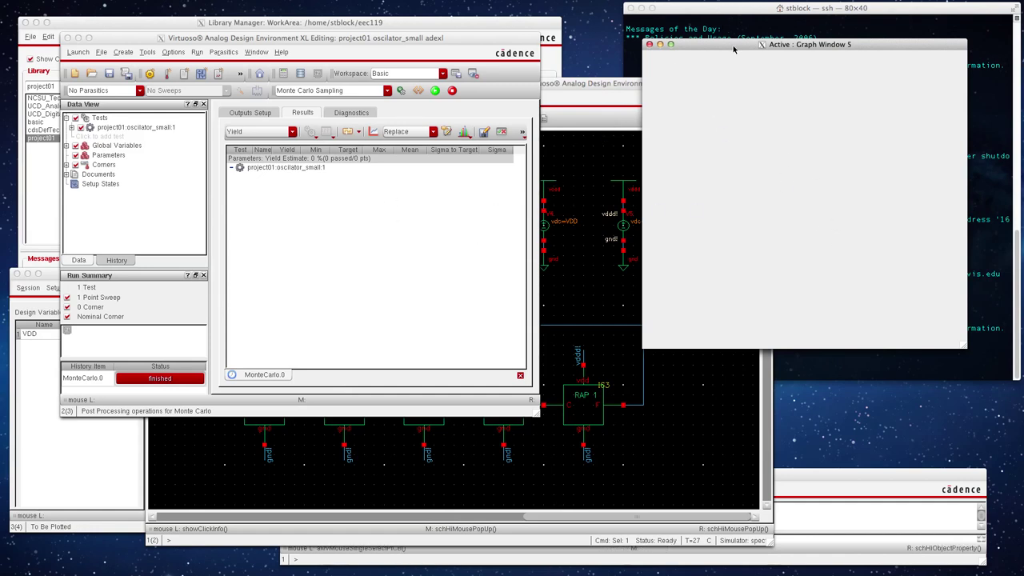
pyautogui.moveTo(716, 44); pyautogui.dragTo(666, 86)
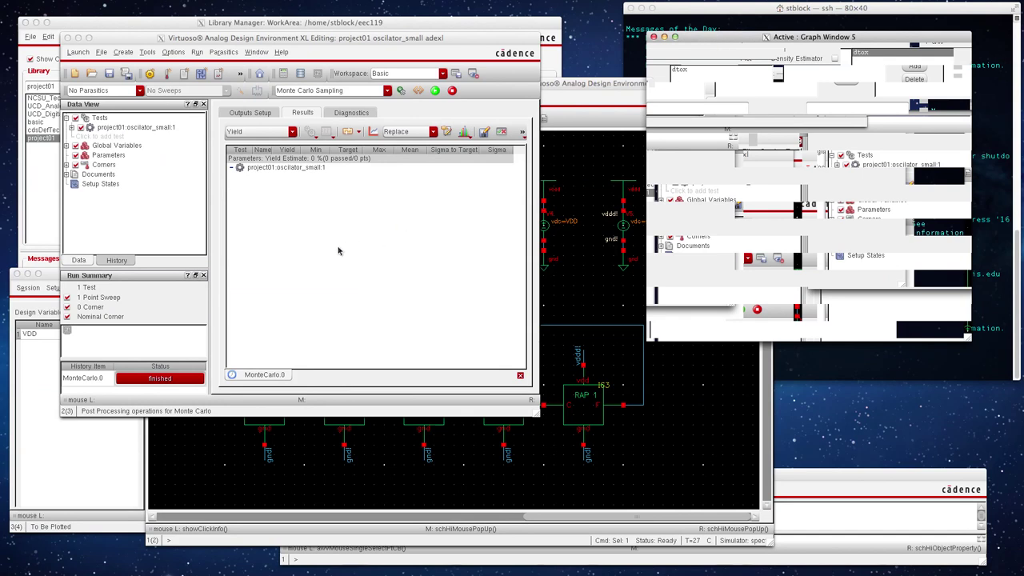
# Restore Monte Carlo to 100 points with 10 bins, then raise the Test Editor.
pyautogui.click(50, 280)
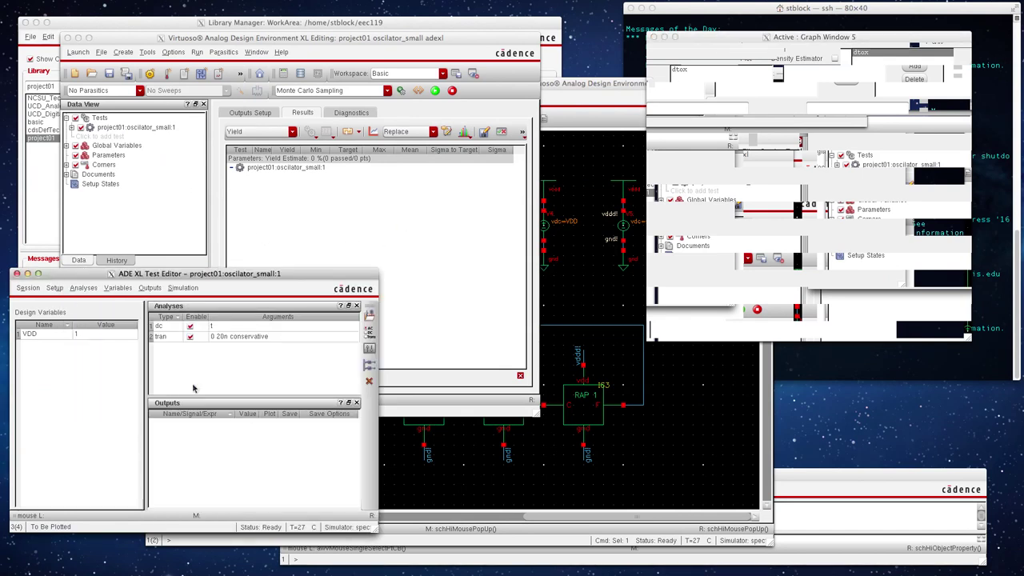
pyautogui.click(338, 199)
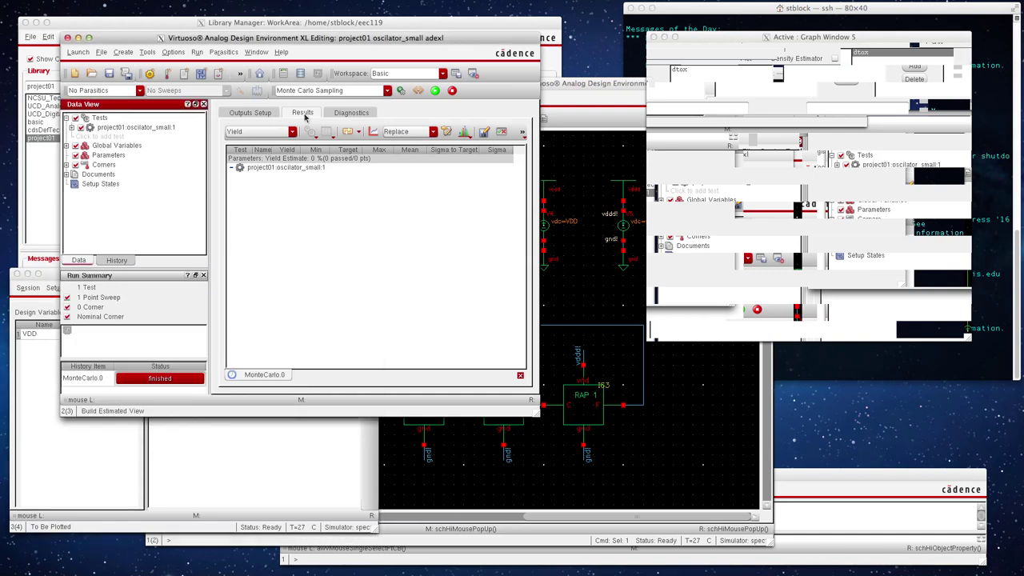
pyautogui.click(401, 90)
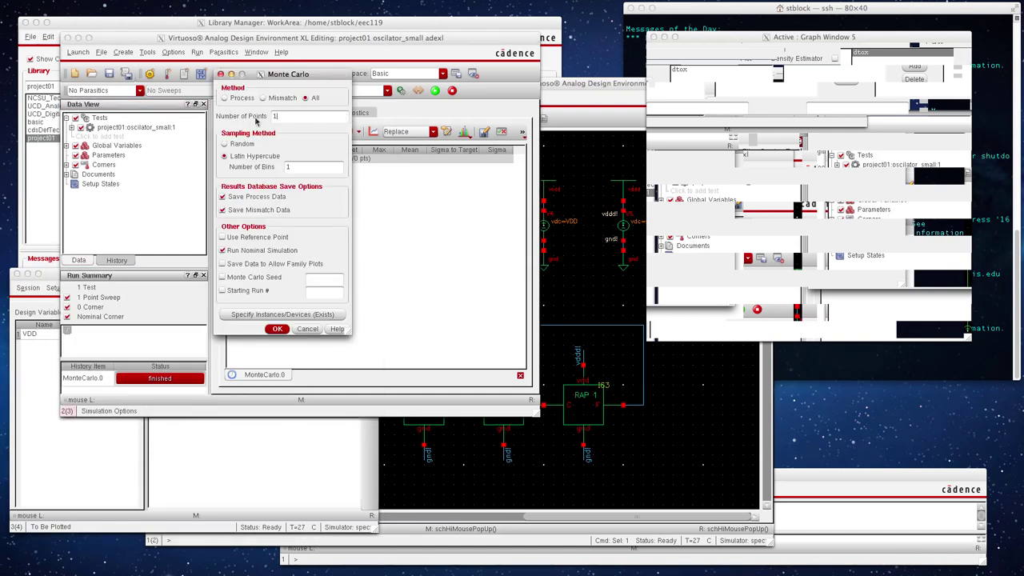
pyautogui.write('00')
pyautogui.click(298, 167)
pyautogui.write('10')
pyautogui.click(278, 330)
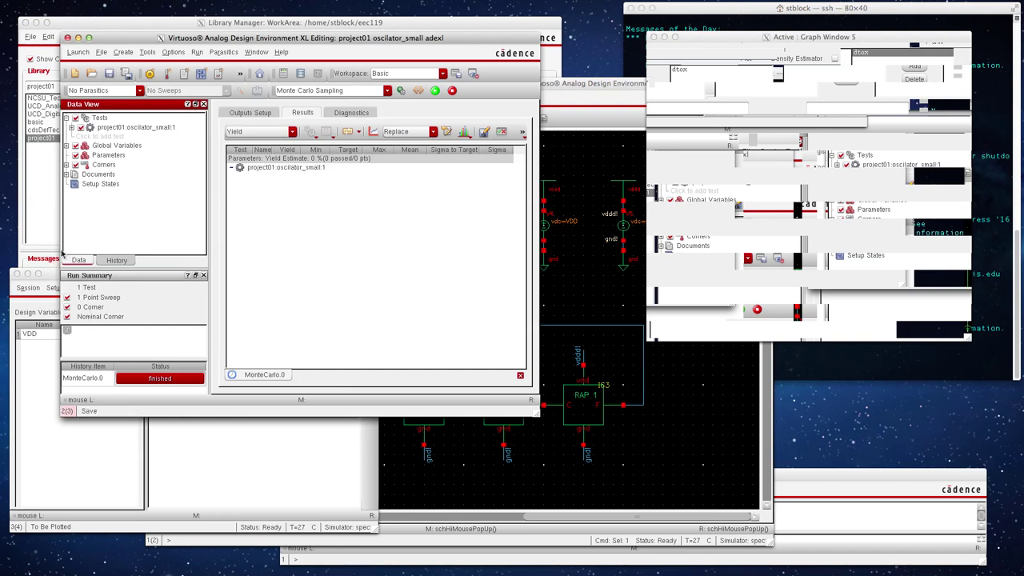
pyautogui.click(49, 281)
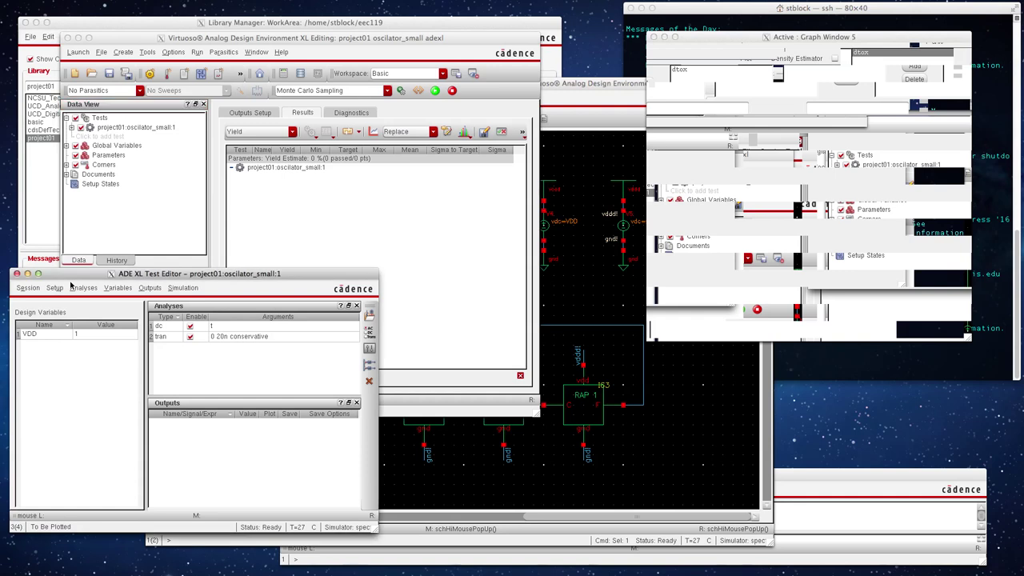
# Add the upper oscillator's OUT1 net as a plotted output by selecting it on the schematic.
pyautogui.click(148, 289)
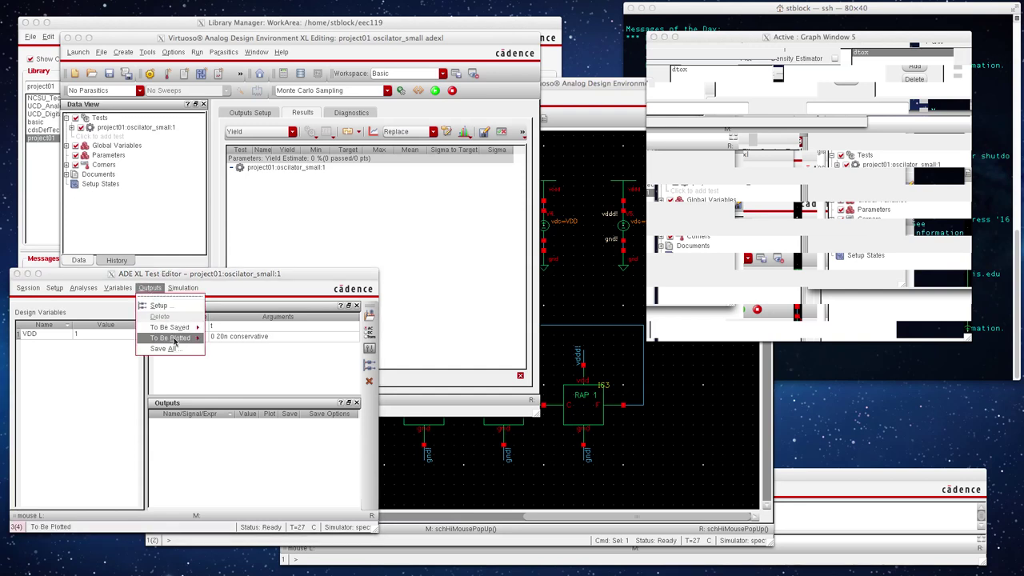
pyautogui.moveTo(176, 337)
pyautogui.click(226, 344)
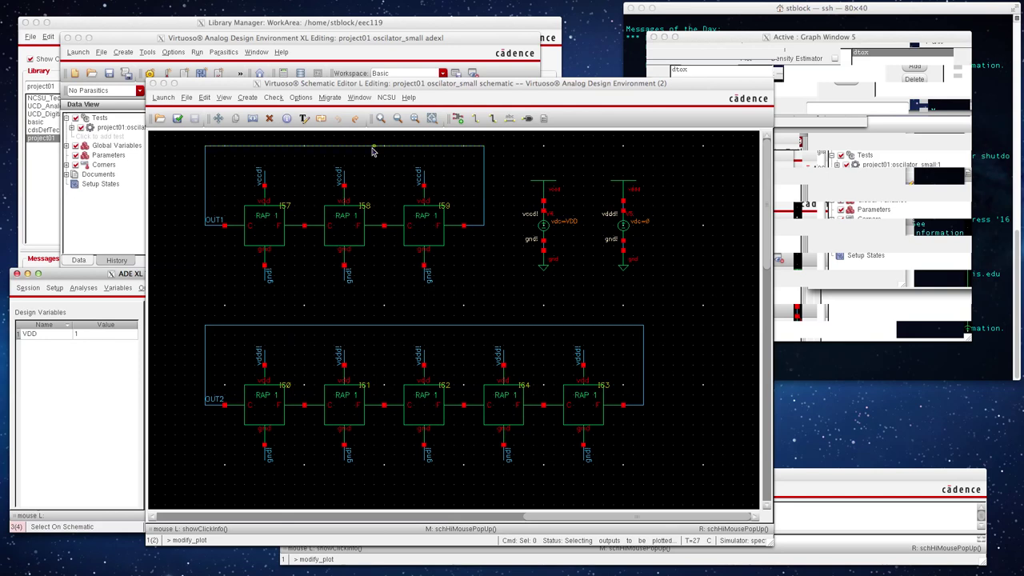
pyautogui.click(369, 150)
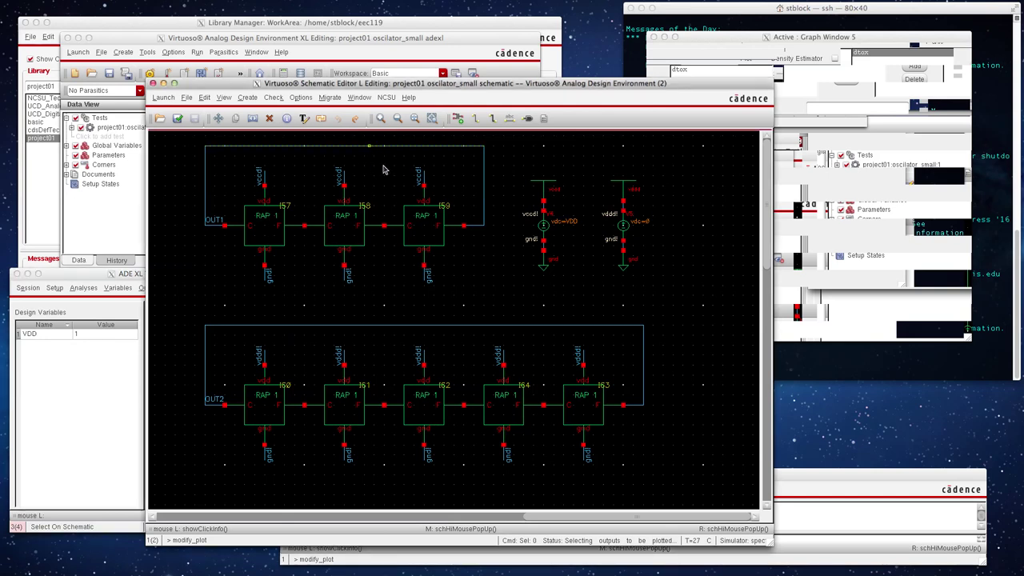
pyautogui.click(384, 159)
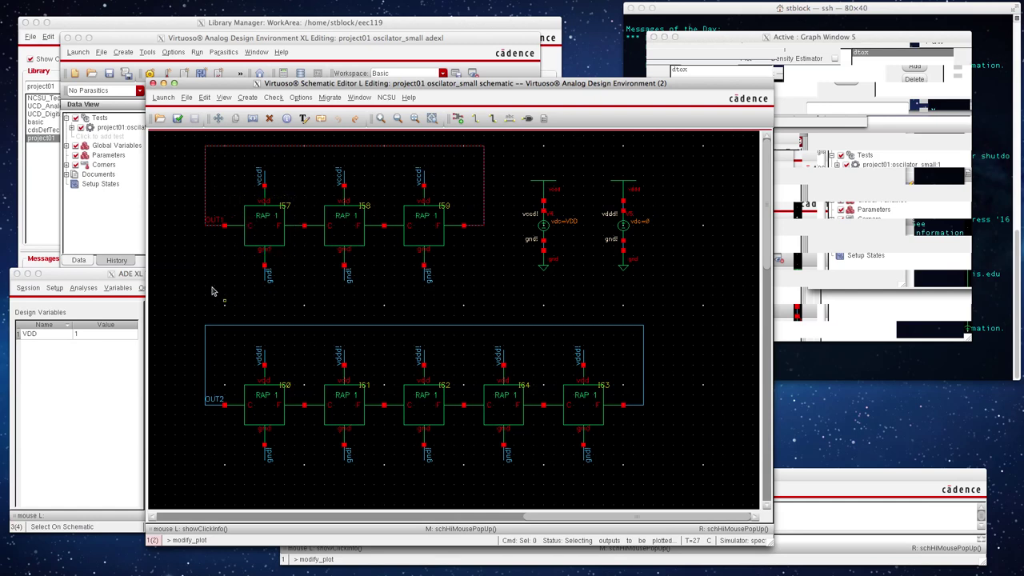
pyautogui.press('Escape')
pyautogui.click(89, 275)
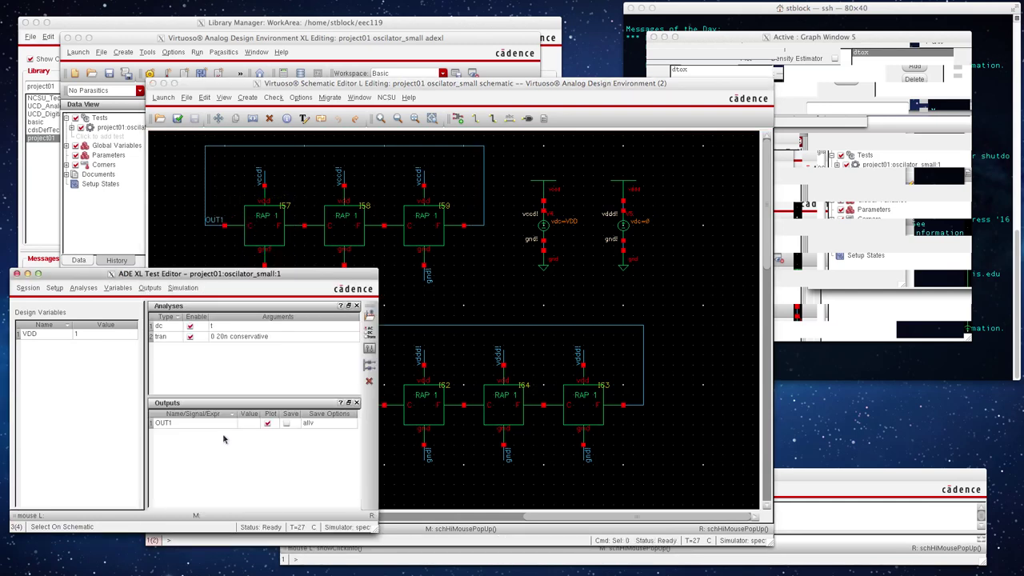
# Tick the Save box for OUT1 in the outputs list.
pyautogui.click(287, 424)
pyautogui.click(287, 424)
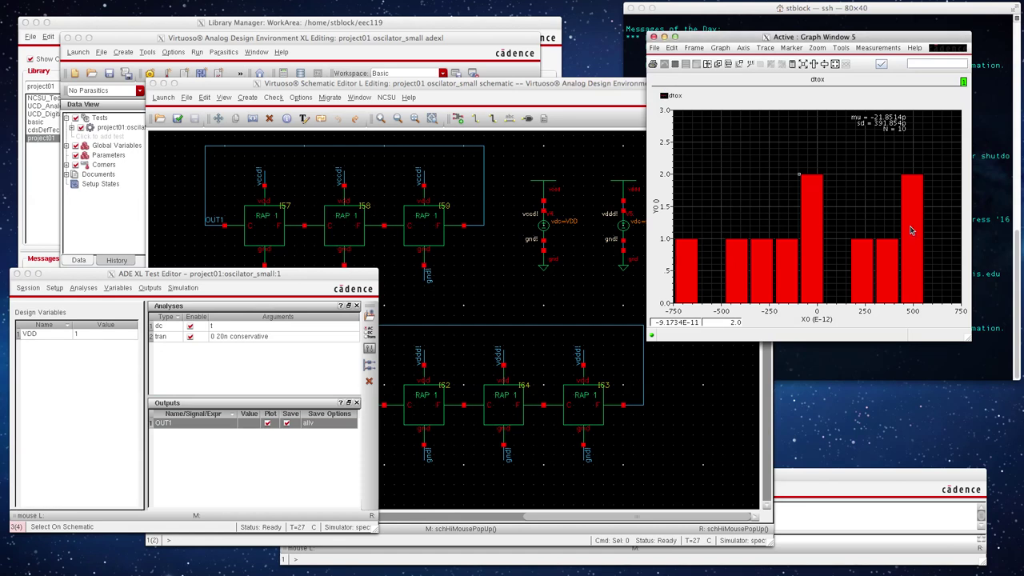
pyautogui.click(296, 485)
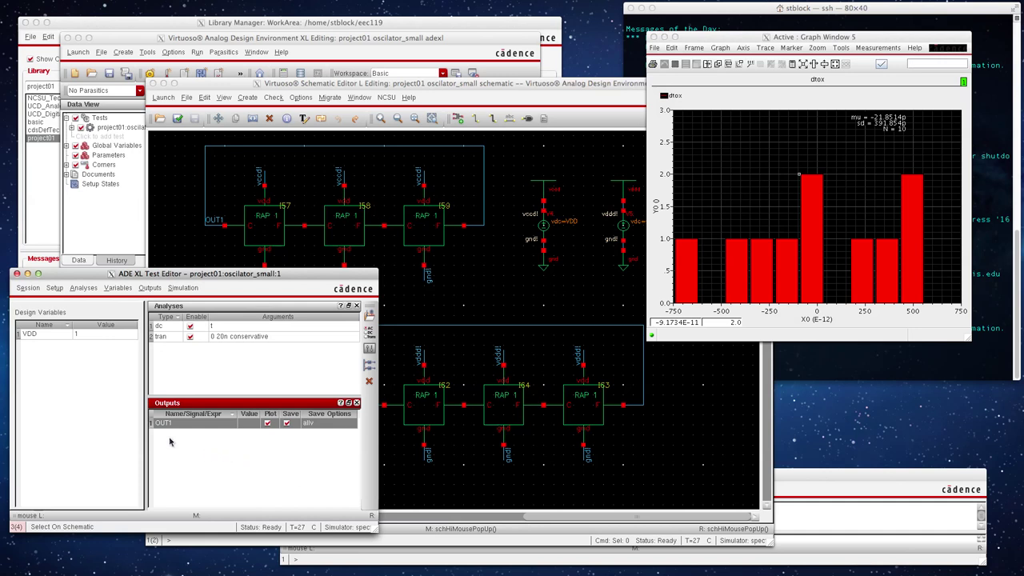
# Open the OUT1 output's edit settings, then close them without changes.
pyautogui.rightClick(211, 463)
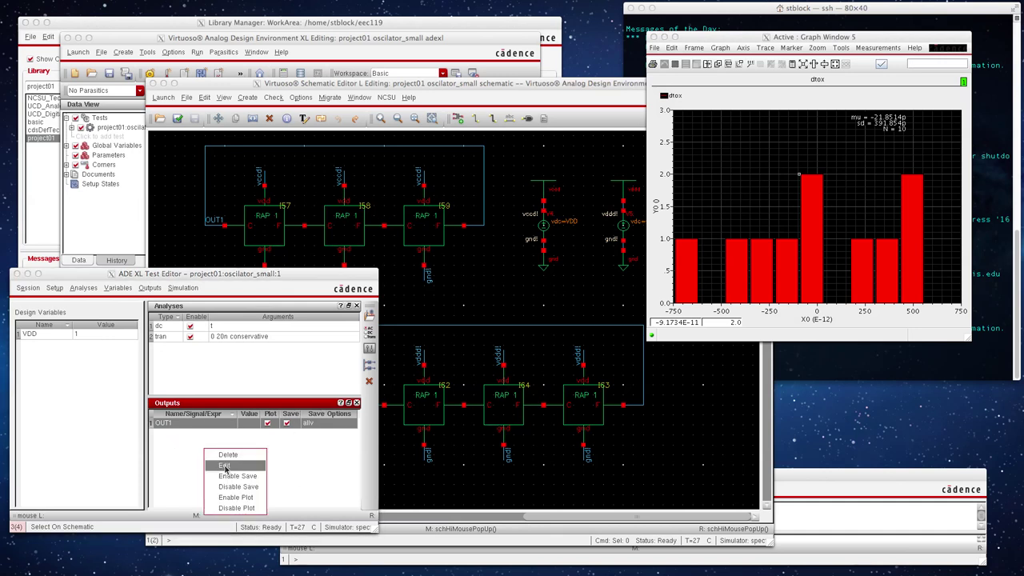
pyautogui.click(227, 469)
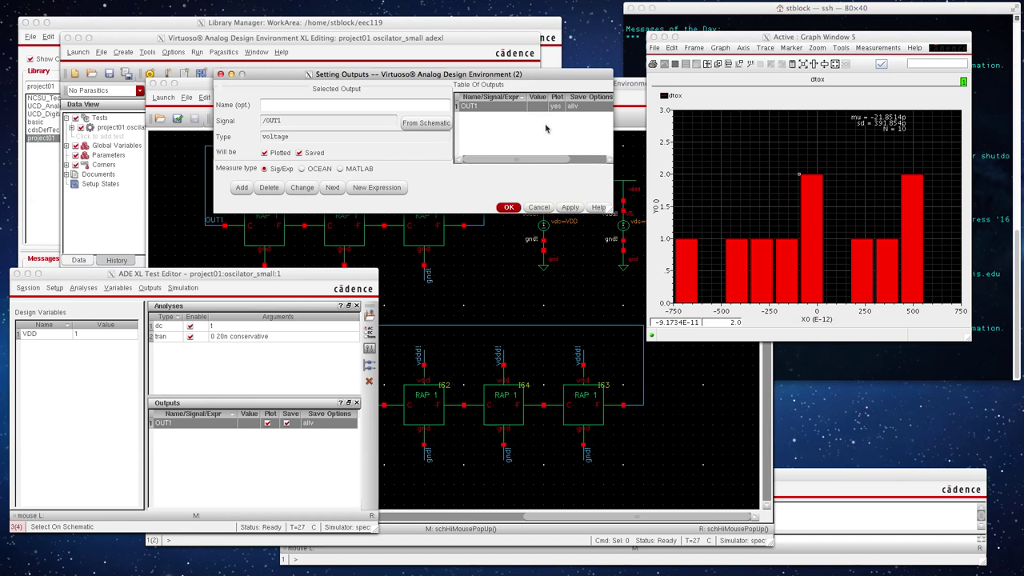
pyautogui.click(541, 207)
# Reopen OUT1's settings, dismiss the duplicate-output warning, and start a new expression output named vth_P0.
pyautogui.rightClick(297, 474)
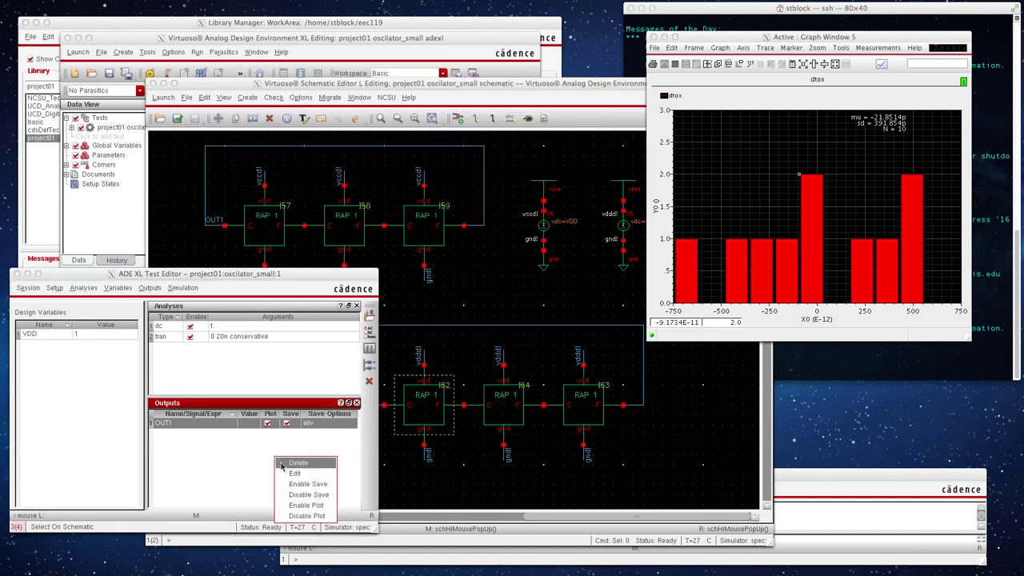
pyautogui.rightClick(239, 452)
pyautogui.click(240, 453)
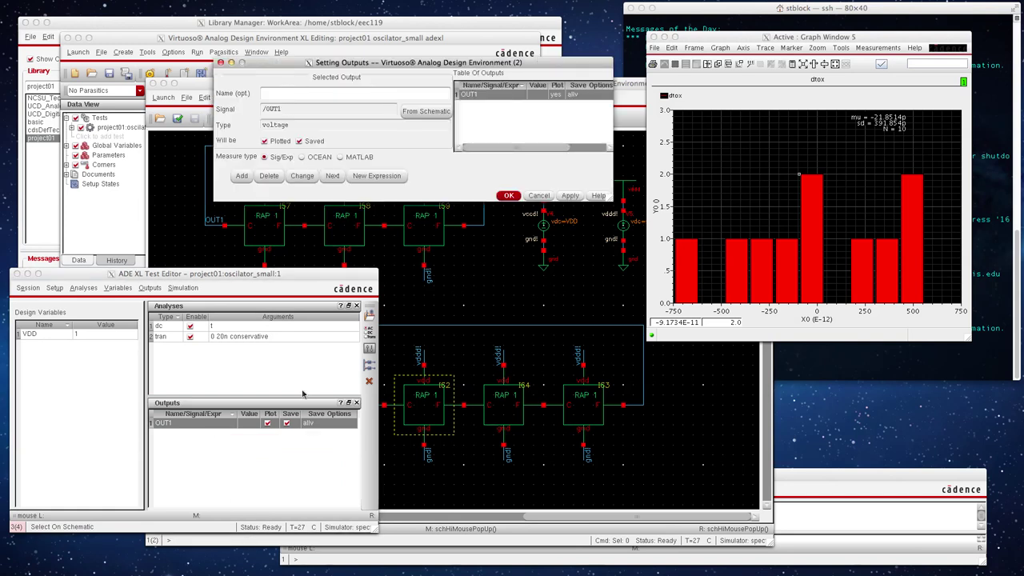
pyautogui.click(241, 176)
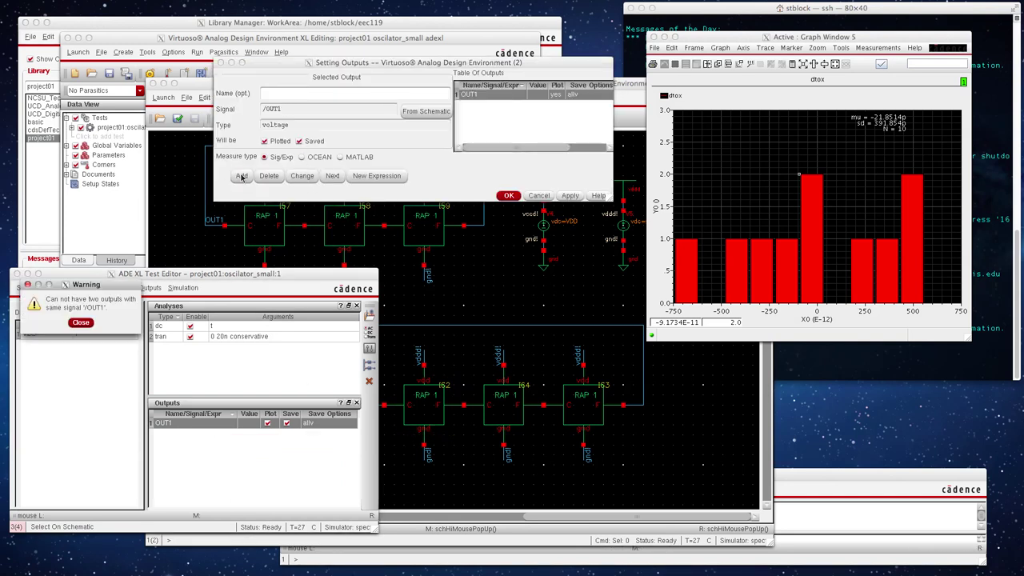
pyautogui.click(83, 323)
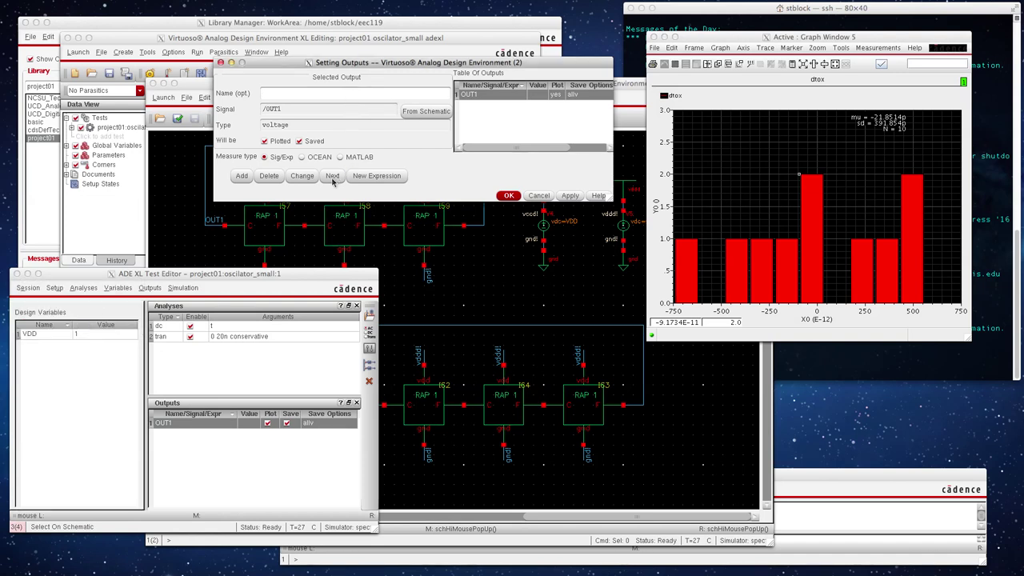
pyautogui.click(361, 178)
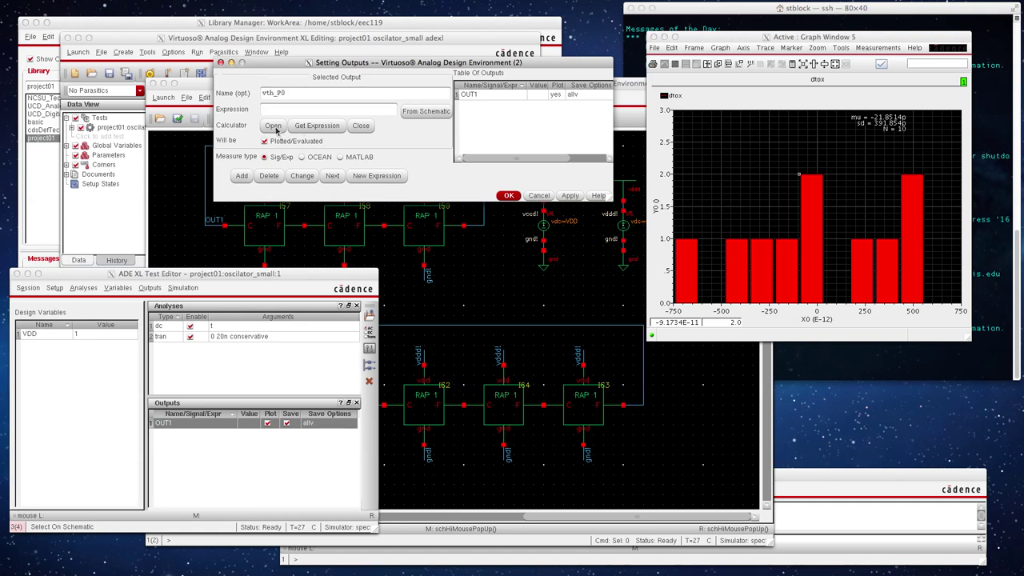
# Open the calculator, move it aside, and select the op operating-point parameter mode.
pyautogui.click(276, 130)
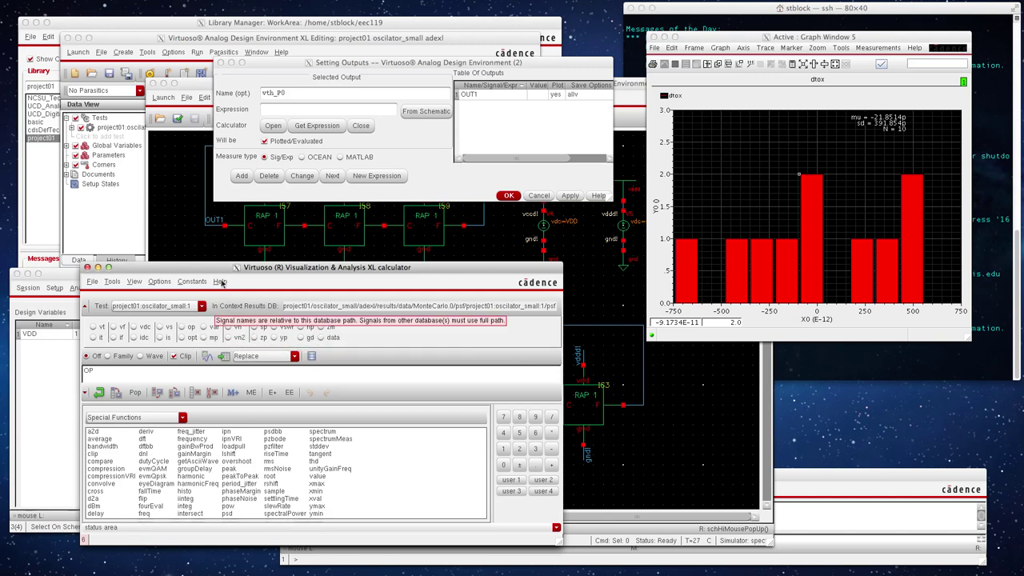
pyautogui.click(194, 281)
pyautogui.moveTo(200, 270); pyautogui.dragTo(165, 312)
pyautogui.click(149, 370)
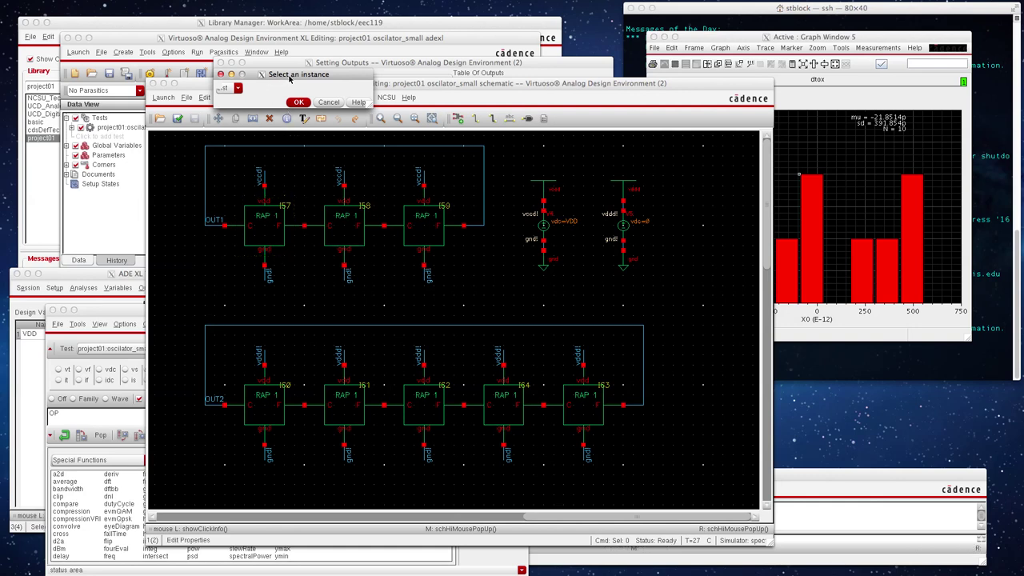
# Bring the oscillator schematic forward and descend into instance I57 (Logic_Wrapper_1) with E.
pyautogui.click(239, 88)
pyautogui.click(266, 99)
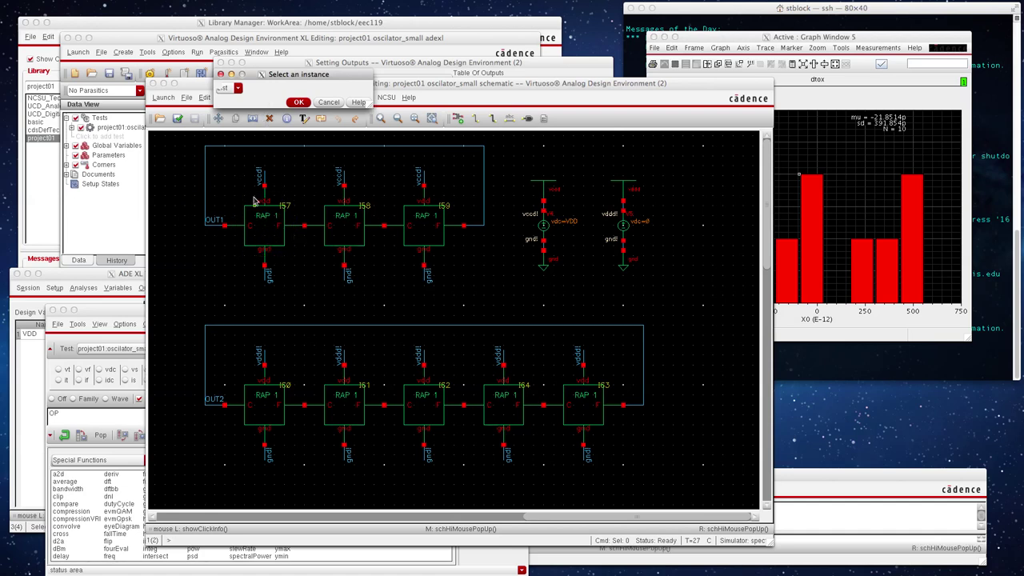
pyautogui.click(260, 228)
pyautogui.press('e')
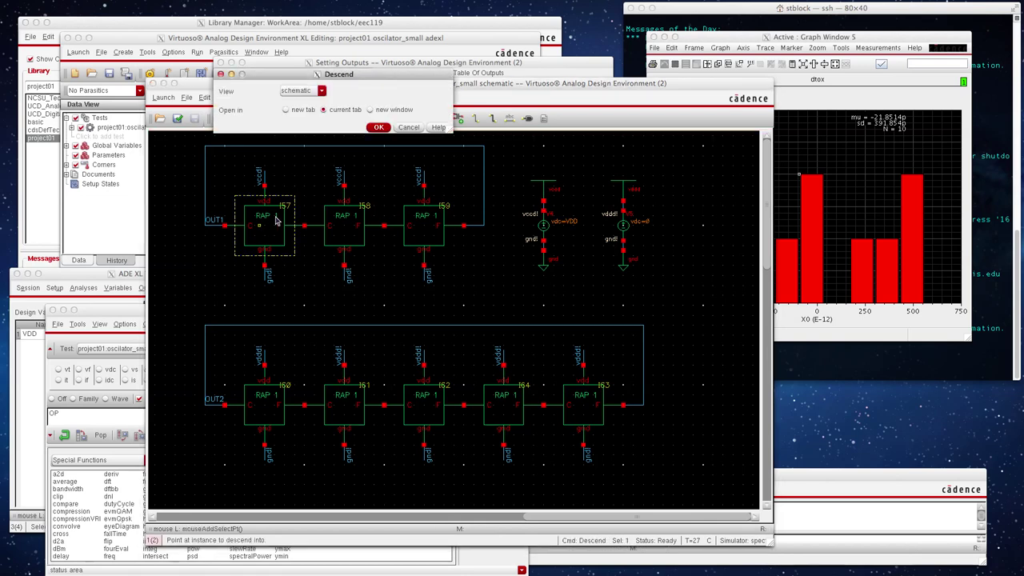
# Descend through I57 and NAND instance I41 into STATIC_nAND and pick PMOS P0.
pyautogui.click(378, 128)
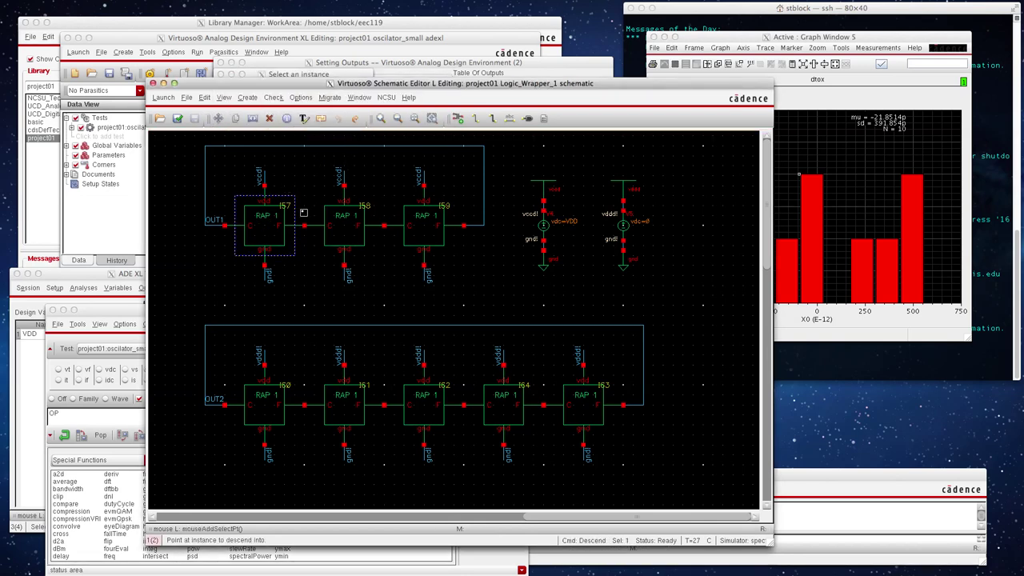
pyautogui.click(477, 310)
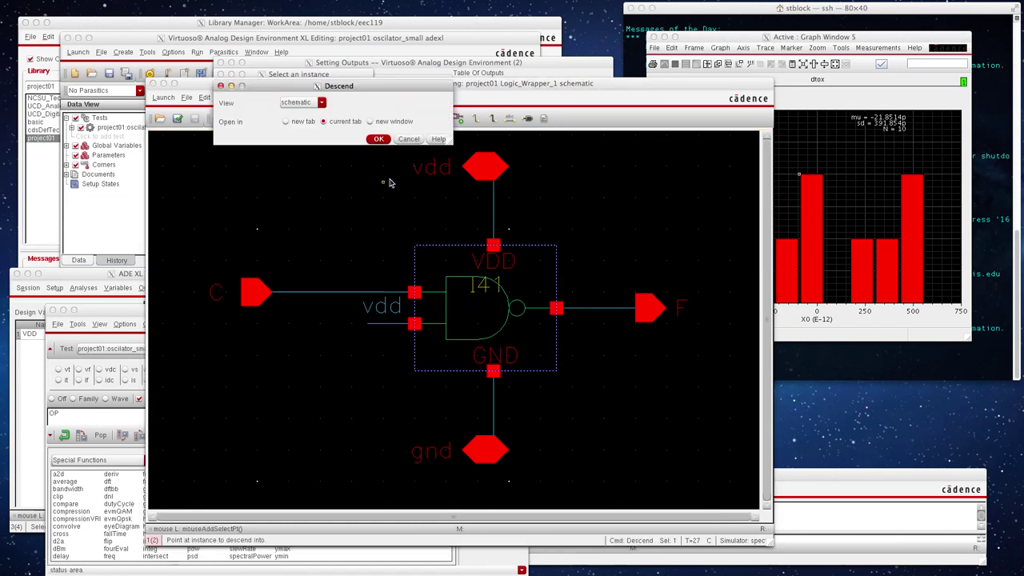
pyautogui.click(379, 138)
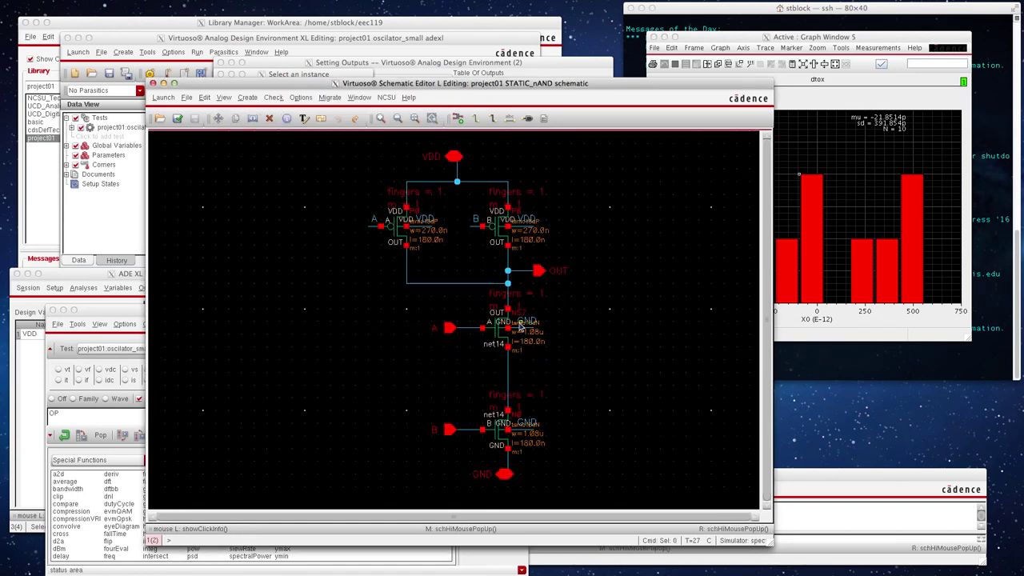
pyautogui.click(394, 229)
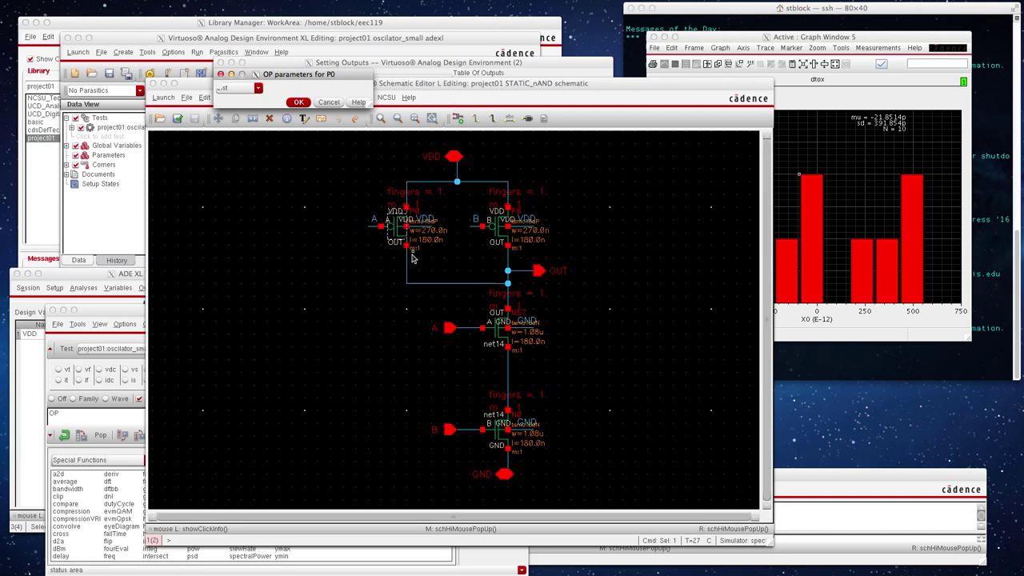
# Choose vth from P0's operating-point parameter list, giving OP("/I57/I41/P0","vth").
pyautogui.click(257, 88)
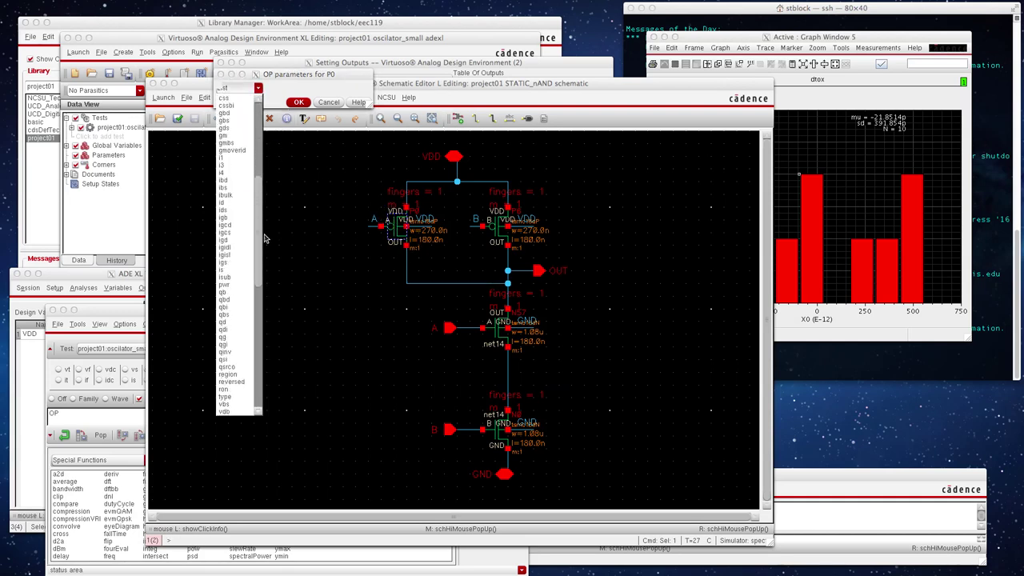
pyautogui.moveTo(260, 162); pyautogui.dragTo(269, 368)
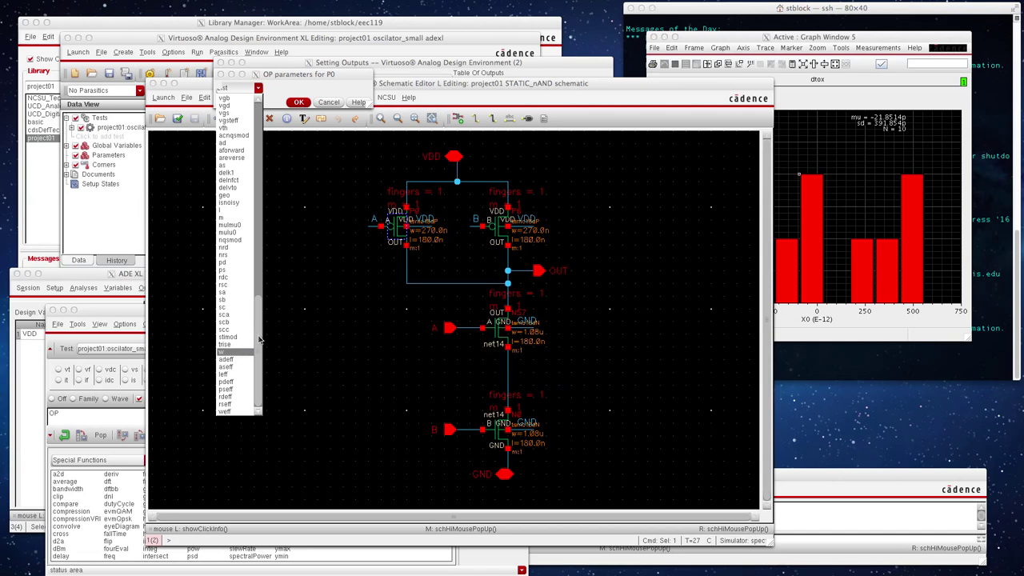
pyautogui.scroll(4, 247, 305)
pyautogui.scroll(1, 244, 280)
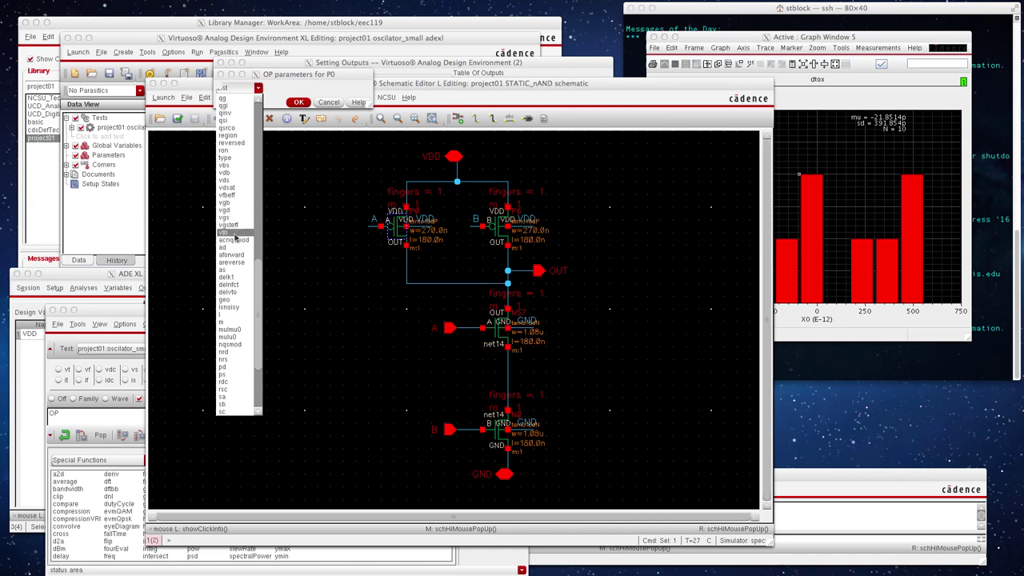
pyautogui.click(235, 234)
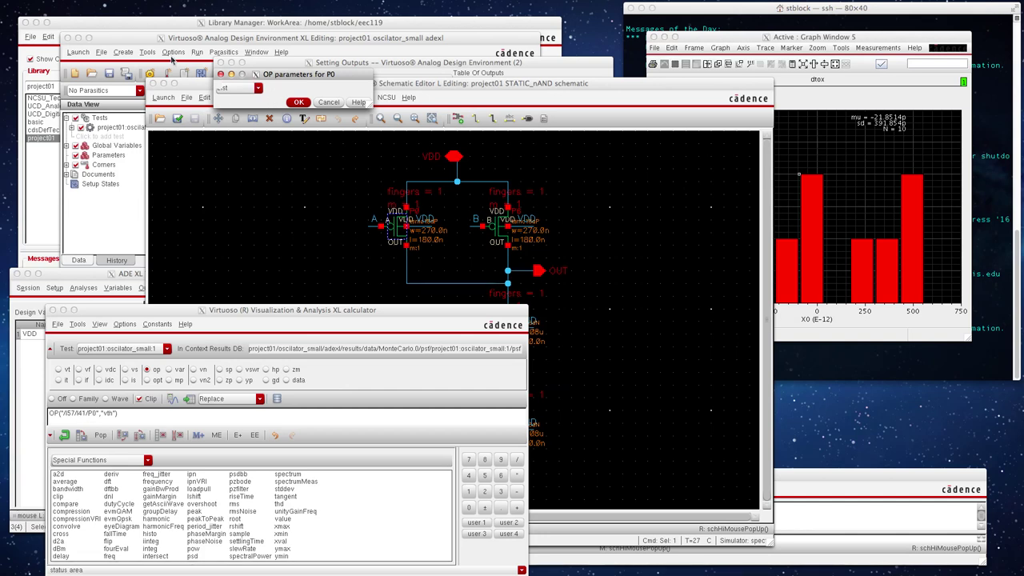
# Fill vth_P0's expression from the calculator buffer, add it to the outputs, and close the calculator.
pyautogui.click(296, 105)
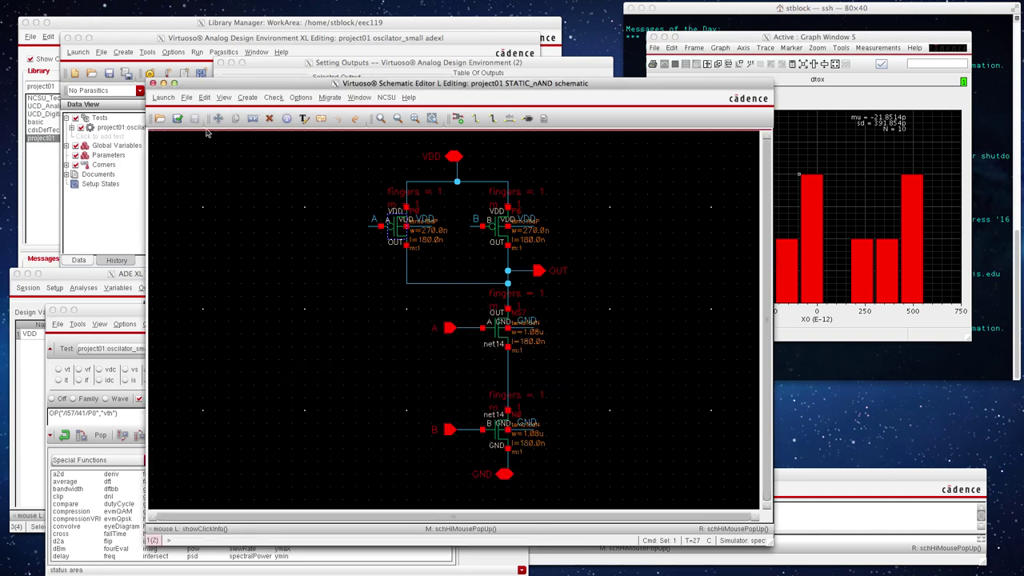
pyautogui.click(282, 62)
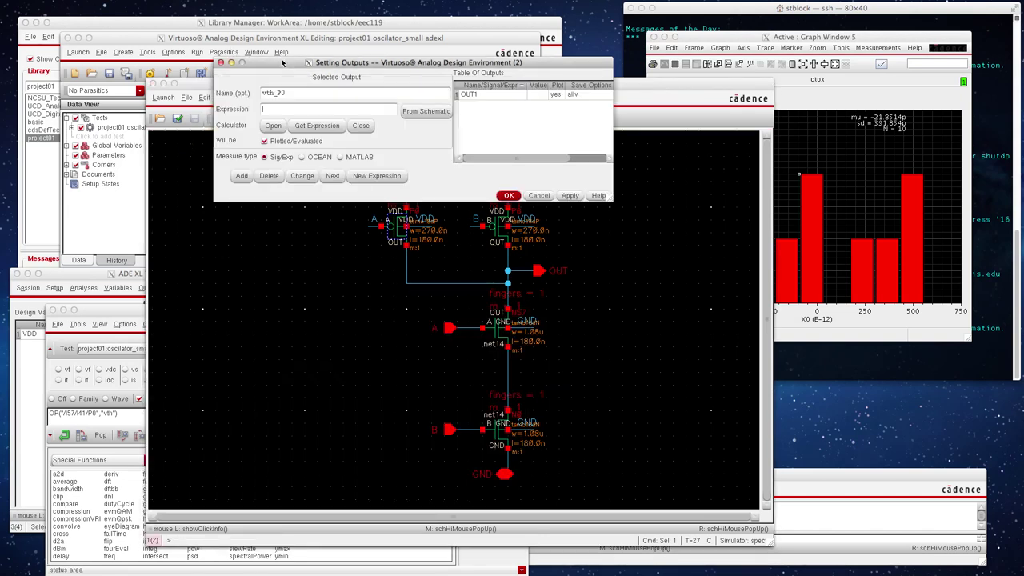
pyautogui.click(297, 122)
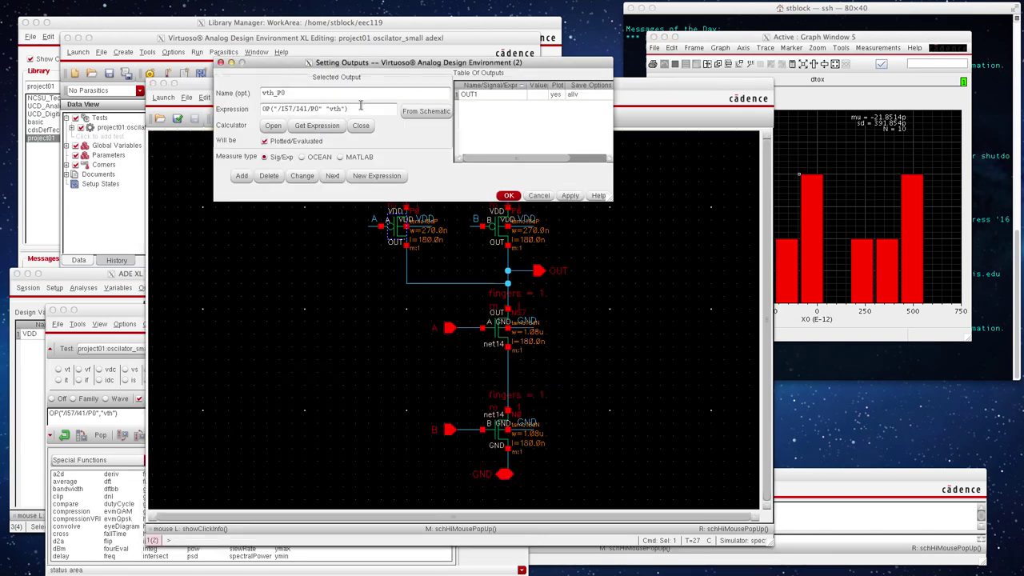
pyautogui.click(243, 176)
pyautogui.click(509, 196)
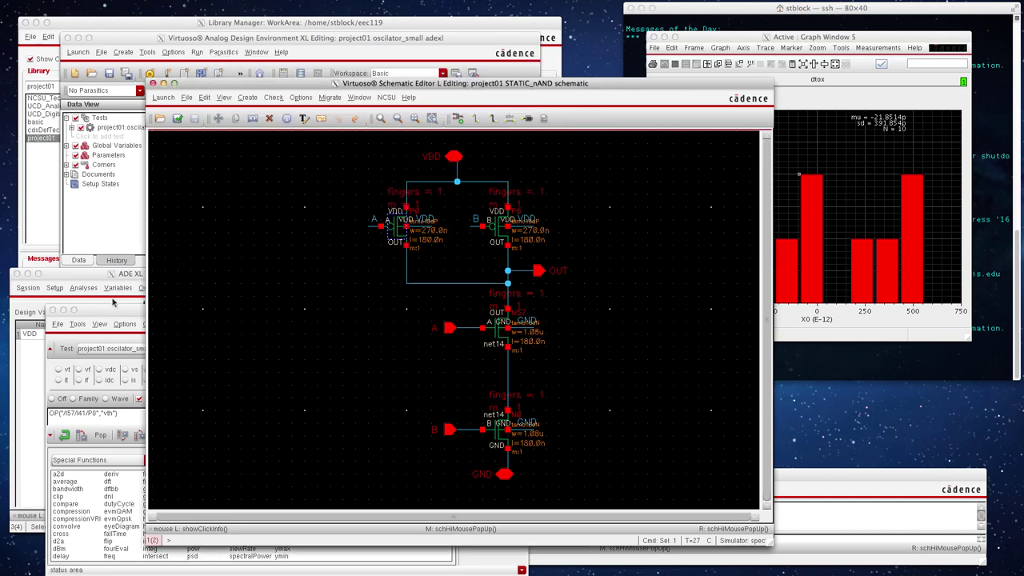
pyautogui.click(93, 312)
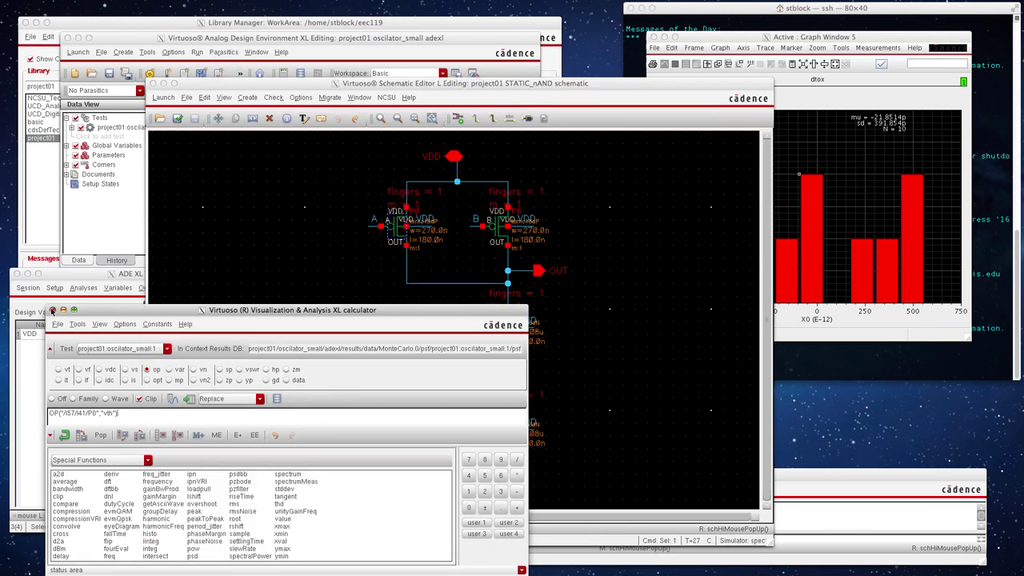
pyautogui.click(52, 309)
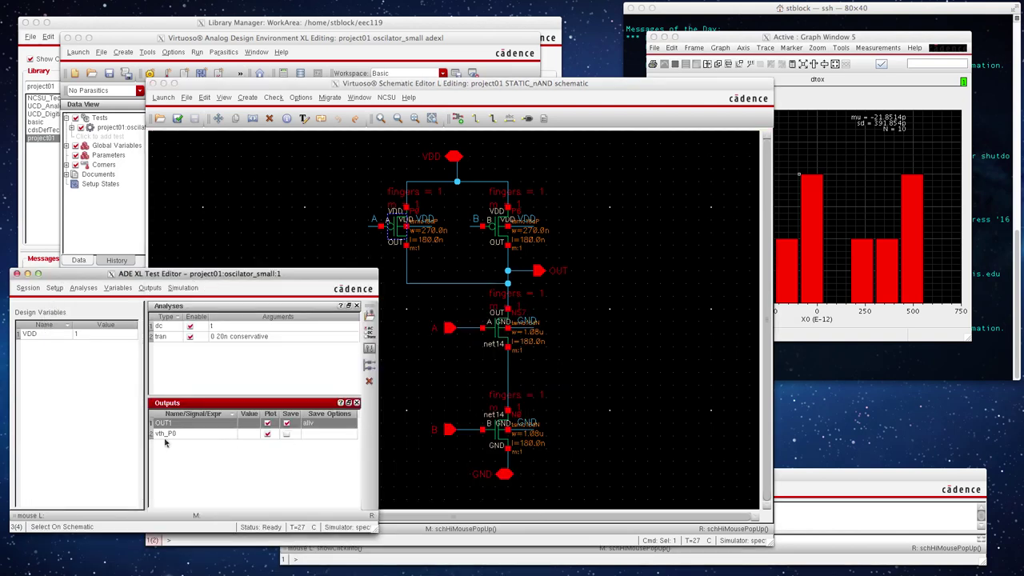
# Overwrite the saved state spectre_state1 and start the Monte Carlo run MonteCarlo.1.
pyautogui.click(34, 290)
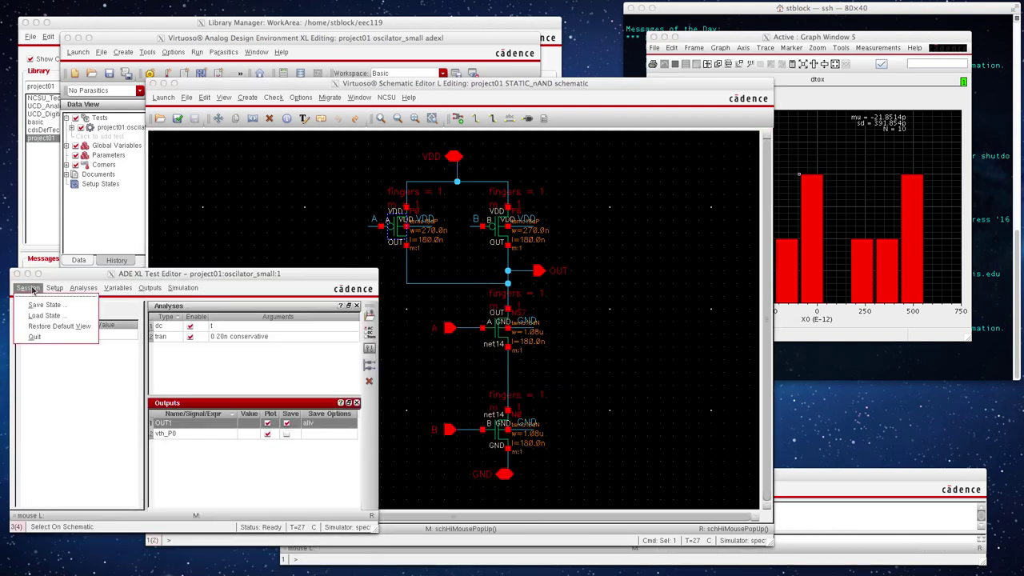
pyautogui.click(40, 306)
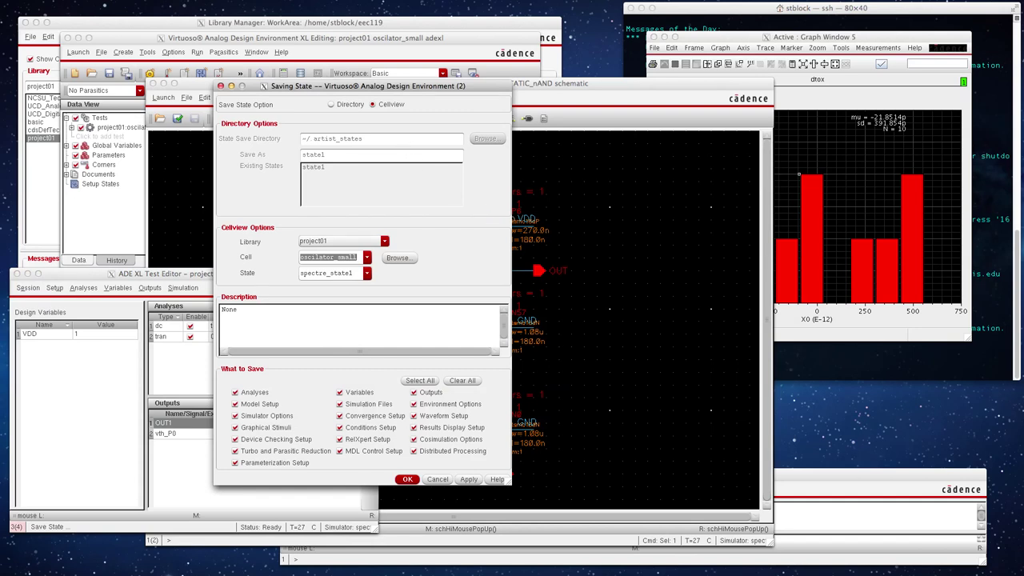
pyautogui.click(407, 479)
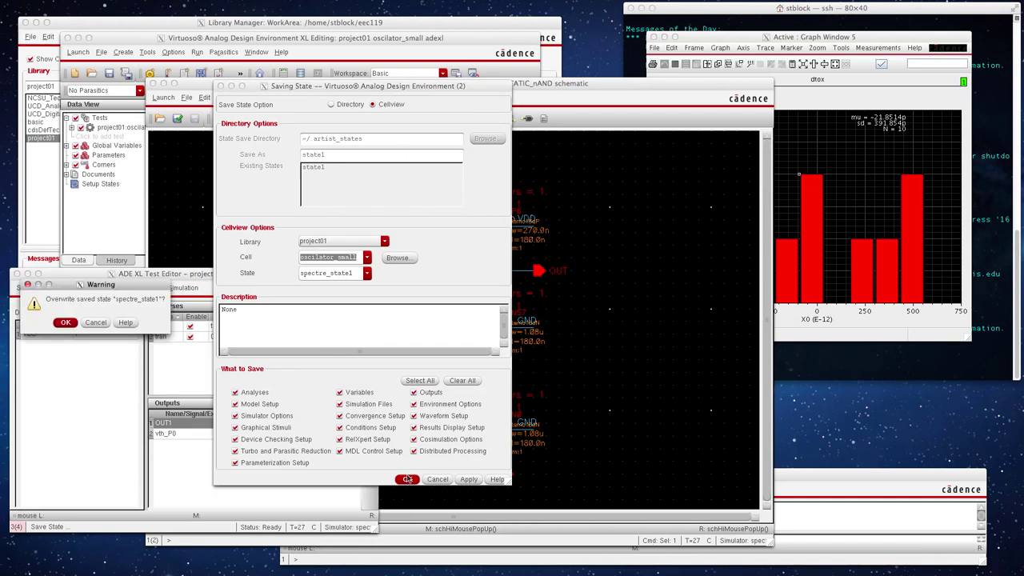
pyautogui.click(69, 323)
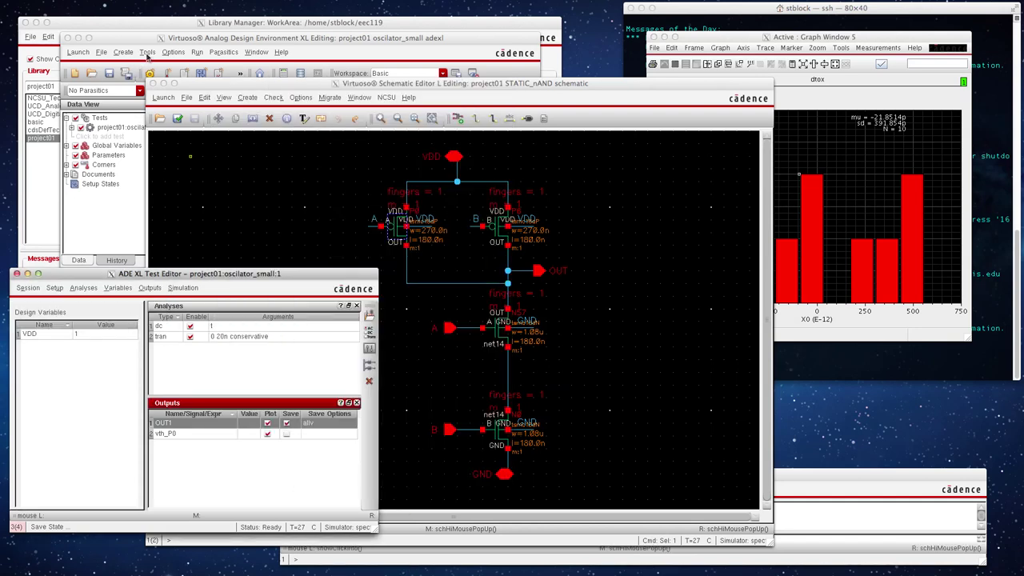
pyautogui.click(164, 67)
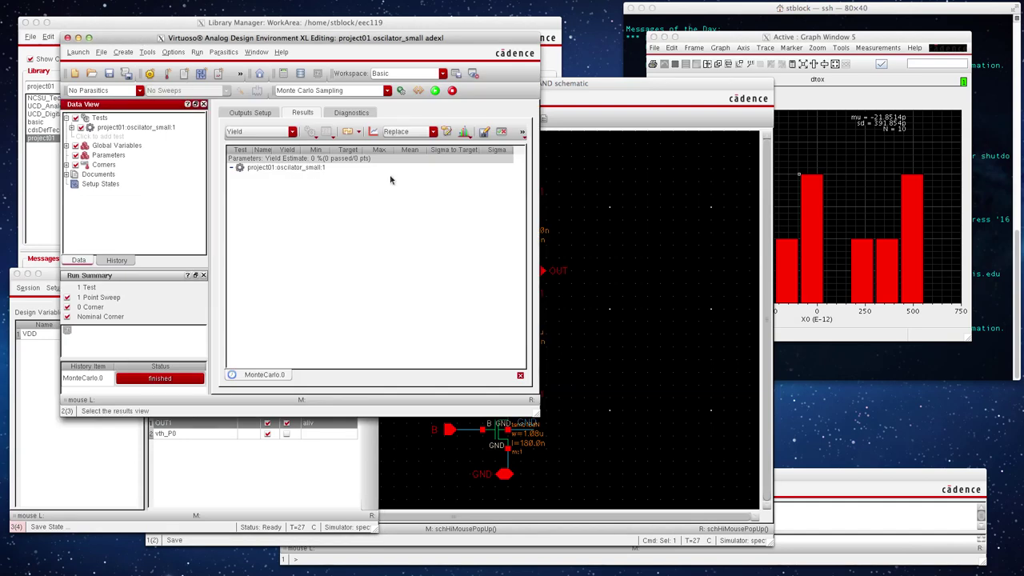
pyautogui.click(436, 92)
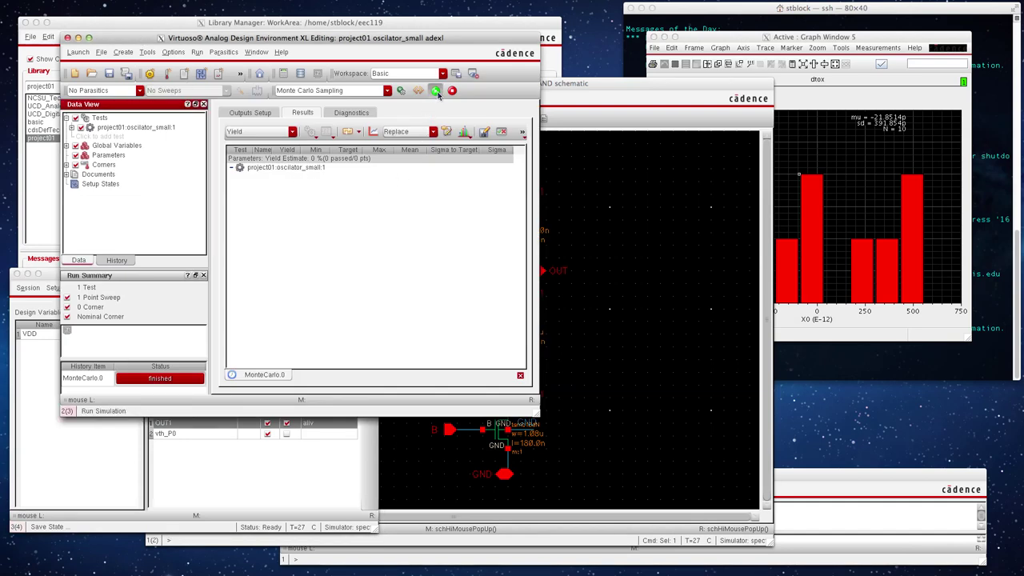